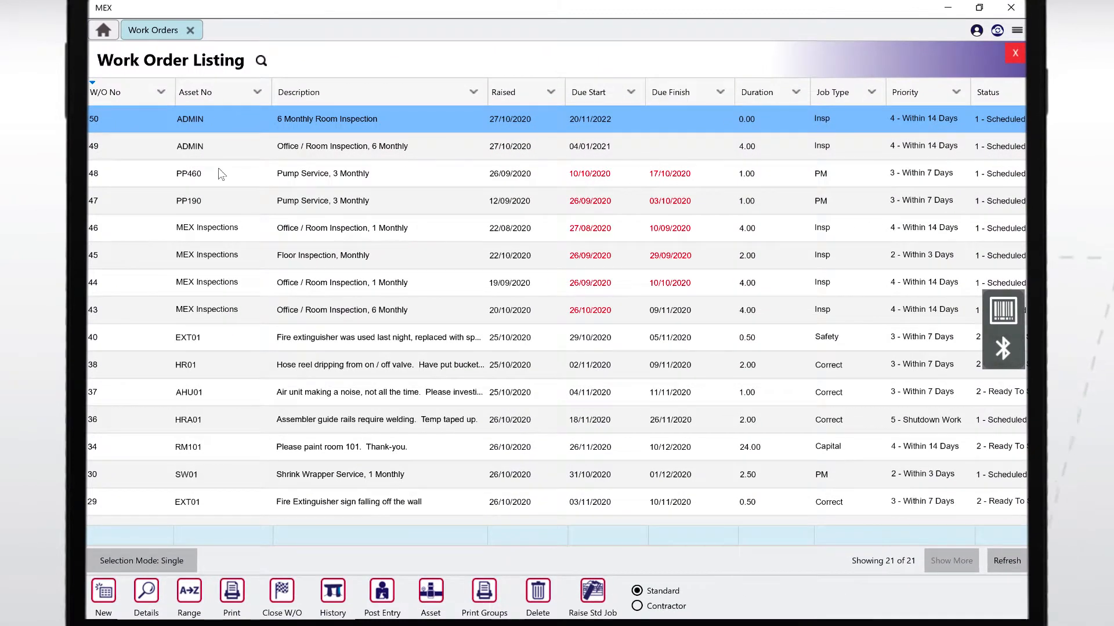
Open work order 48 for asset PP460 from the listing and expand its Details section.
{"action": "left_click", "coordinate": [337, 163]}
{"action": "double_click", "coordinate": [219, 170]}
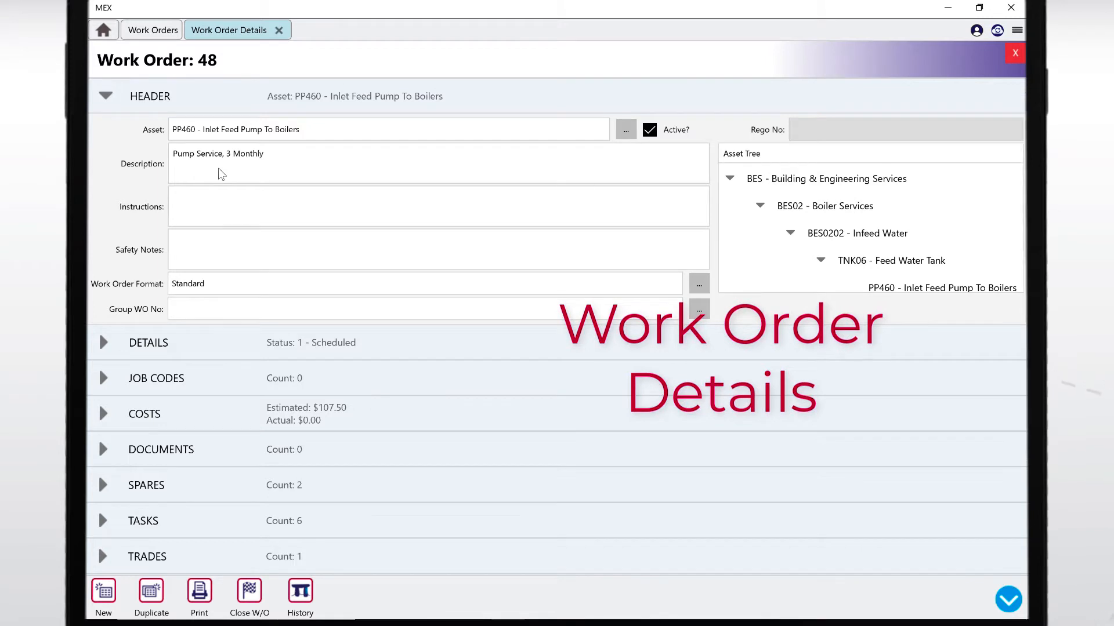
{"action": "scroll", "coordinate": [256, 338], "scroll_direction": "down", "scroll_amount": 3}
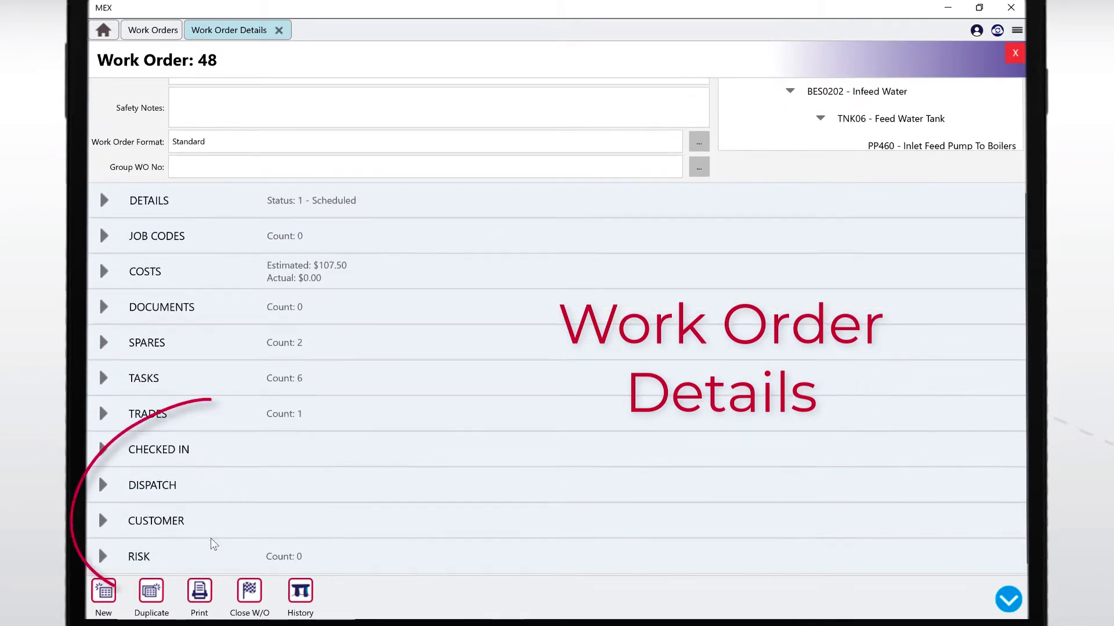
{"action": "left_click", "coordinate": [104, 201]}
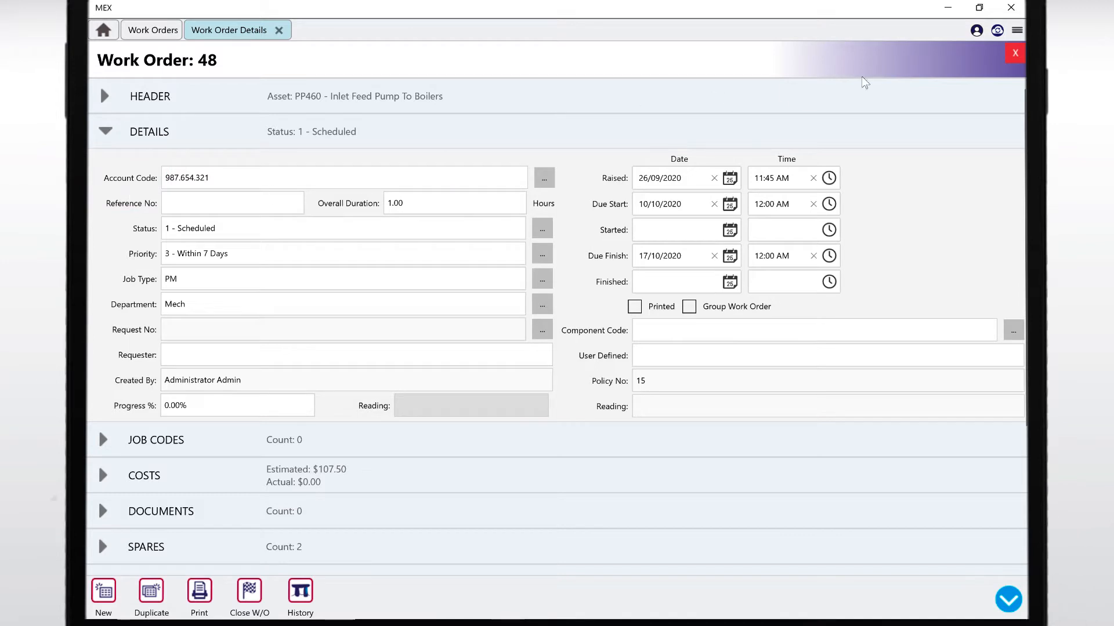
Turn on God Mode for the work order form and open its security group selection.
{"action": "left_click", "coordinate": [1016, 32]}
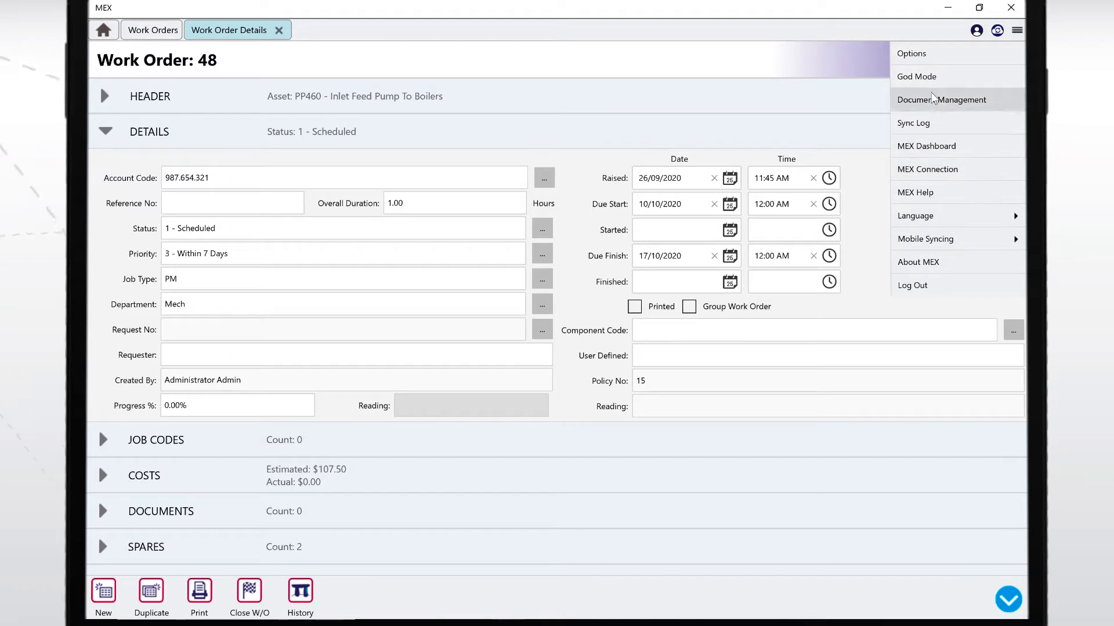
{"action": "left_click", "coordinate": [932, 81]}
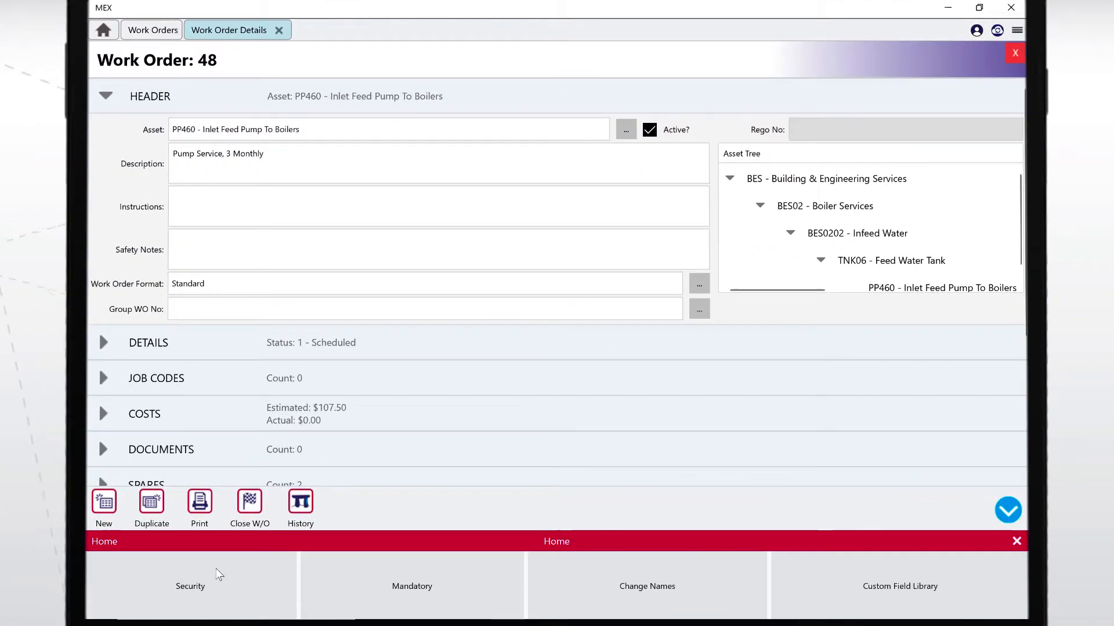
{"action": "left_click", "coordinate": [218, 574]}
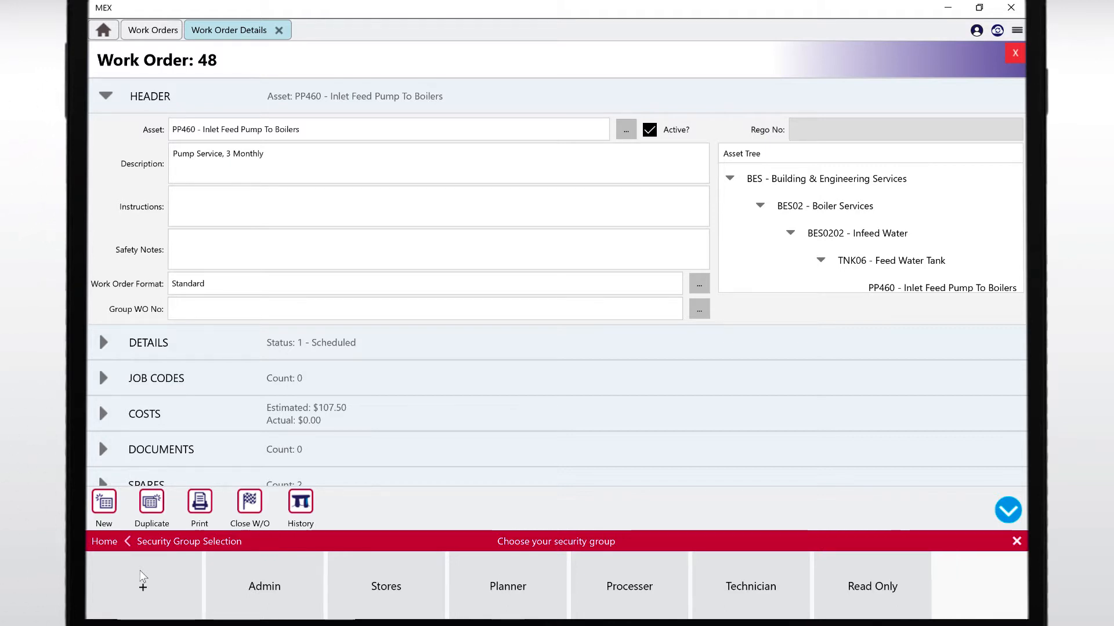
Create a new security group named Basic App Access, filling in its description as well.
{"action": "left_click", "coordinate": [143, 584]}
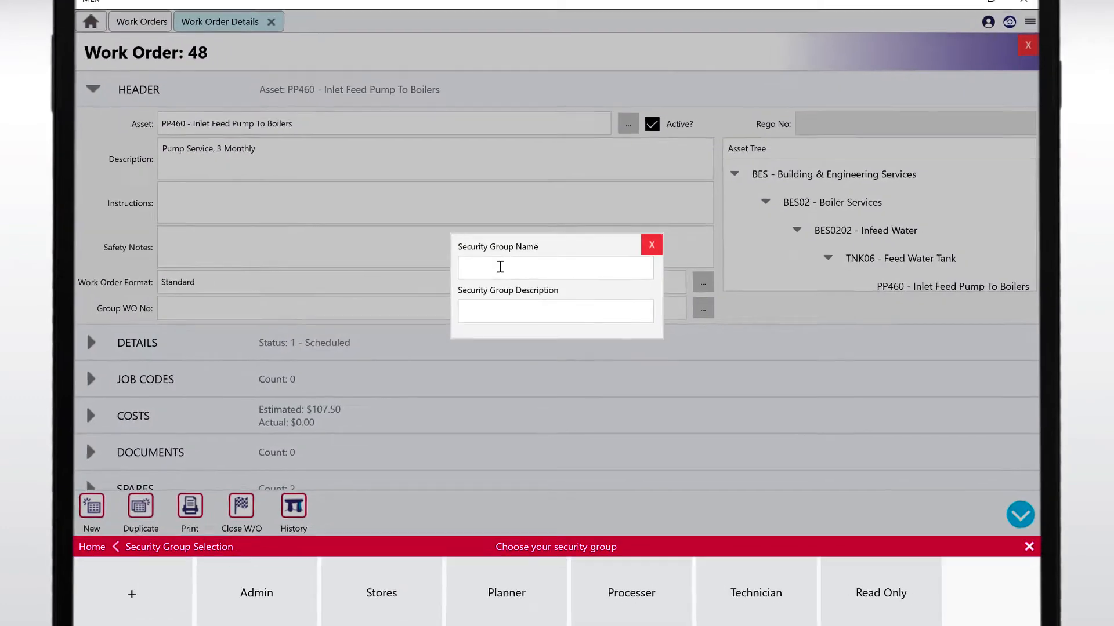
{"action": "left_click", "coordinate": [500, 267]}
{"action": "type", "text": "Basic App Access"}
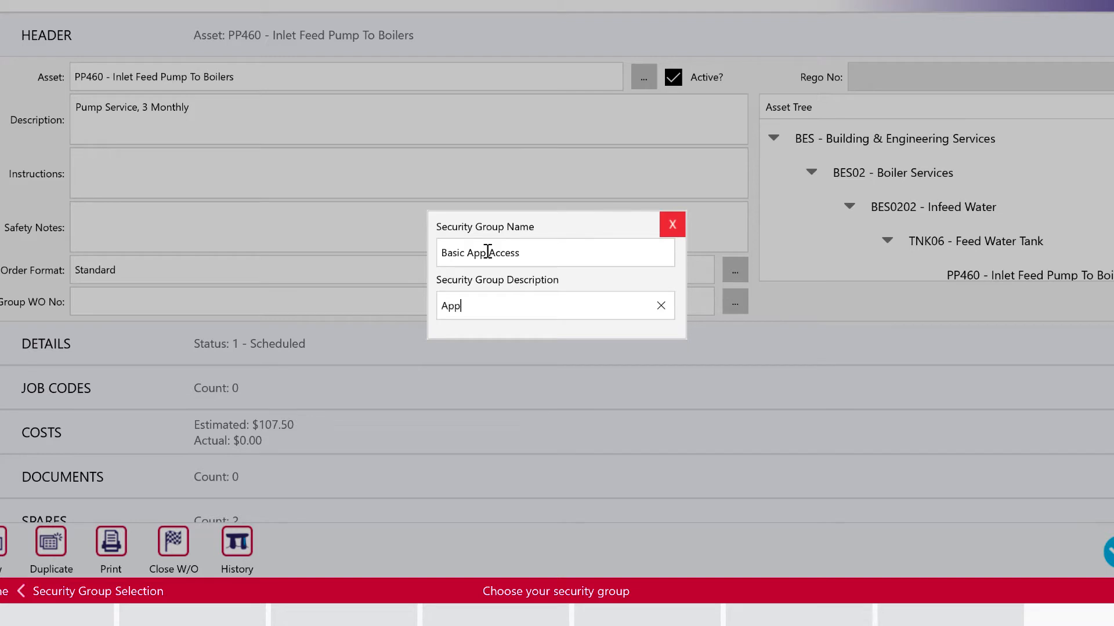
{"action": "left_click", "coordinate": [673, 224]}
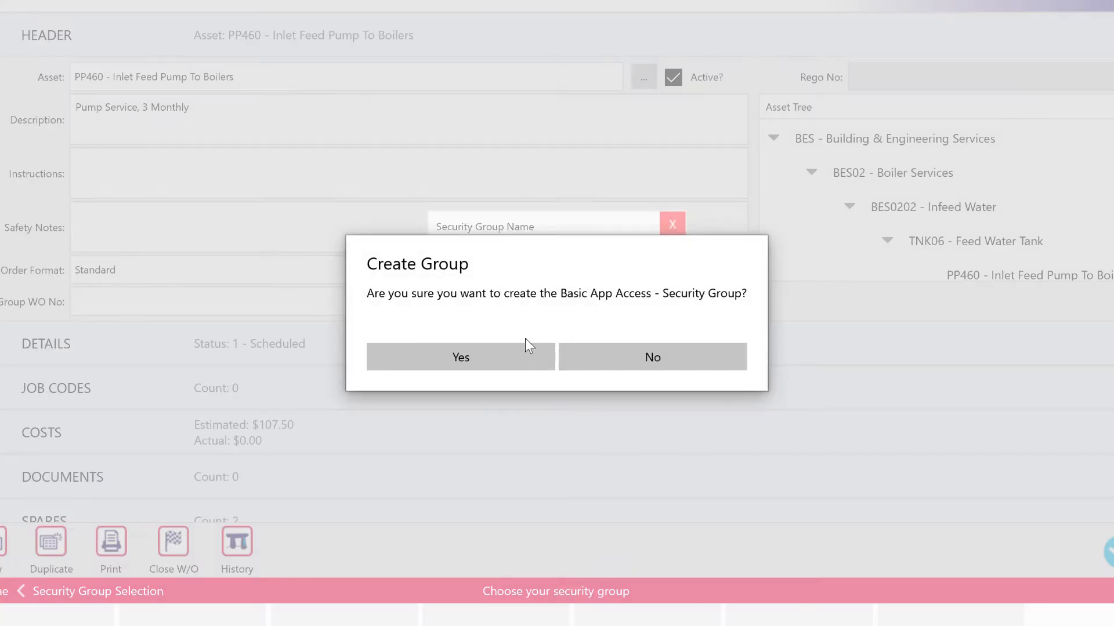
{"action": "left_click", "coordinate": [503, 364]}
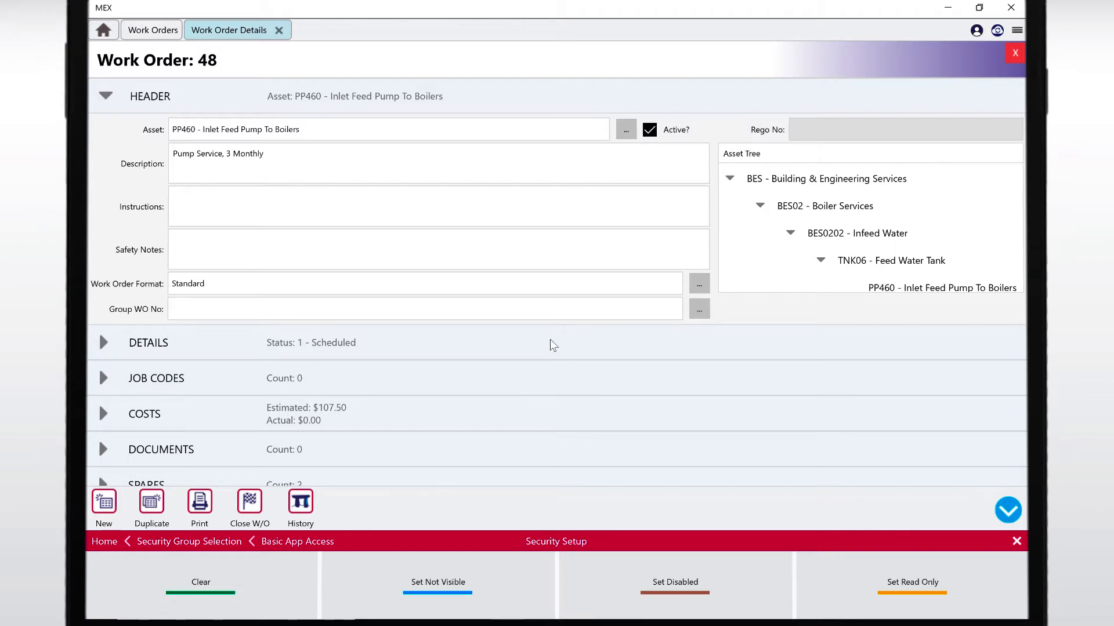
Set the Risk, Customer, Dispatch and Checked In sections to not visible for the Basic App Access group.
{"action": "scroll", "coordinate": [527, 384], "scroll_direction": "down", "scroll_amount": 3}
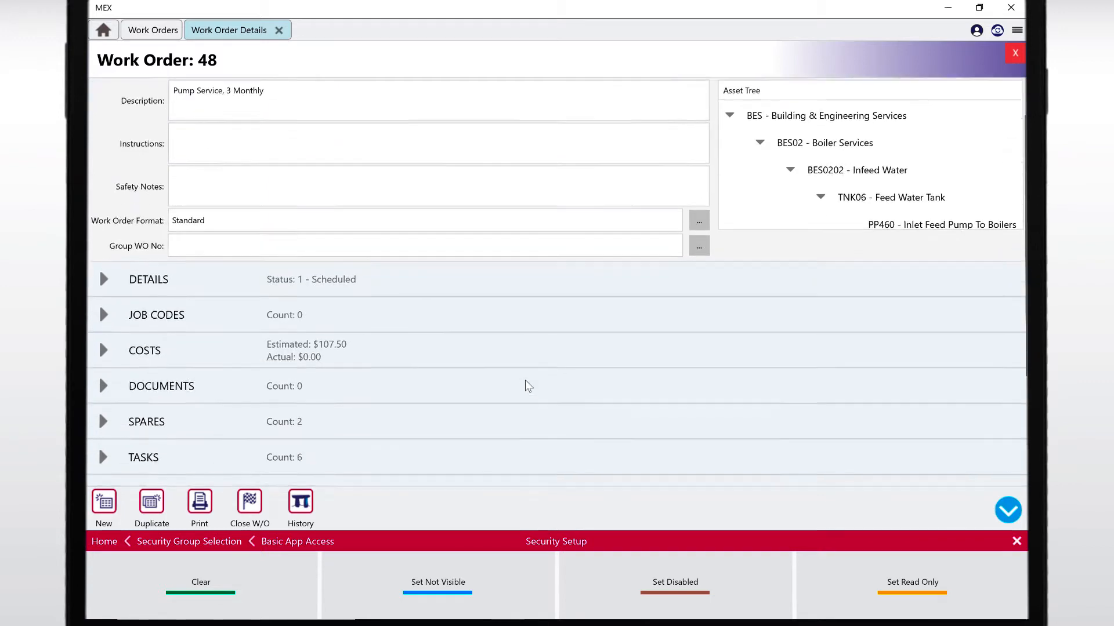
{"action": "scroll", "coordinate": [528, 385], "scroll_direction": "down", "scroll_amount": 1}
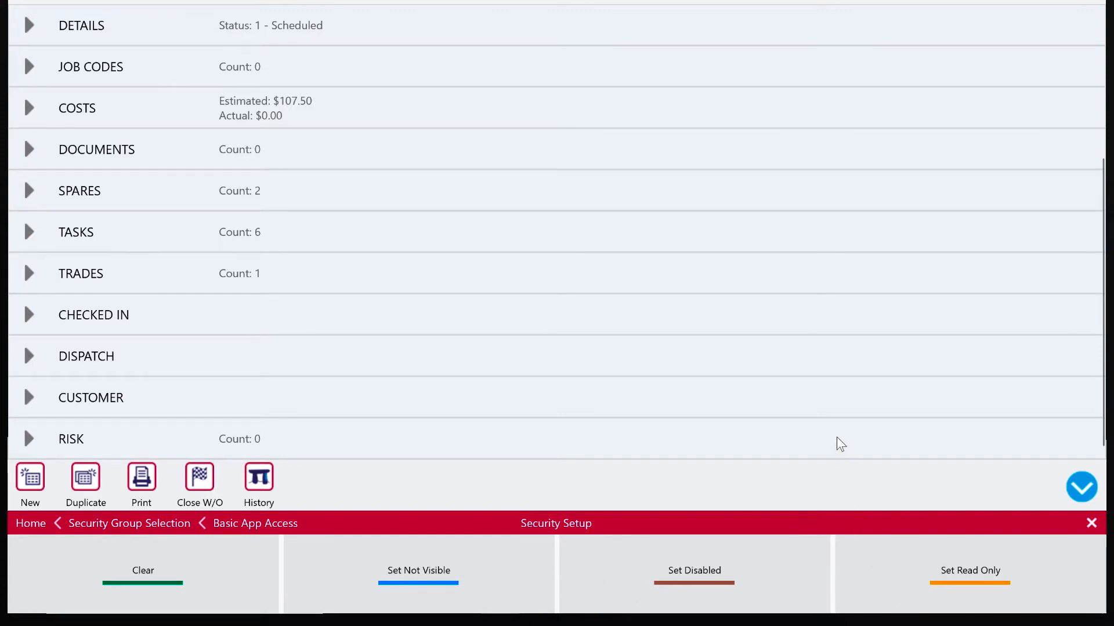
{"action": "left_click", "coordinate": [515, 569]}
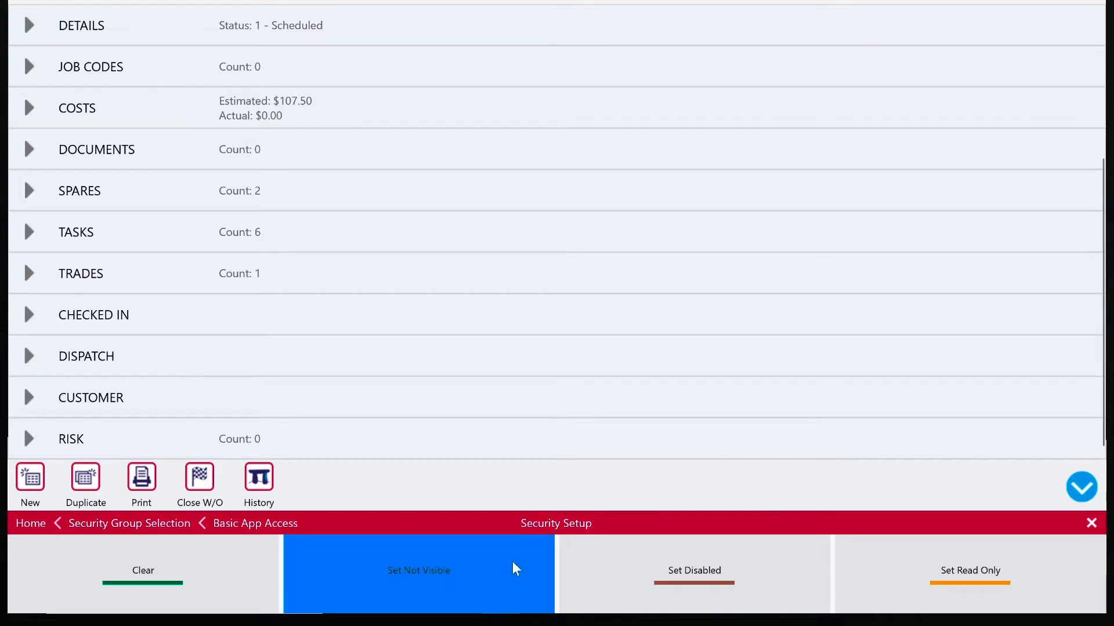
{"action": "left_click", "coordinate": [416, 424]}
{"action": "left_click", "coordinate": [418, 392]}
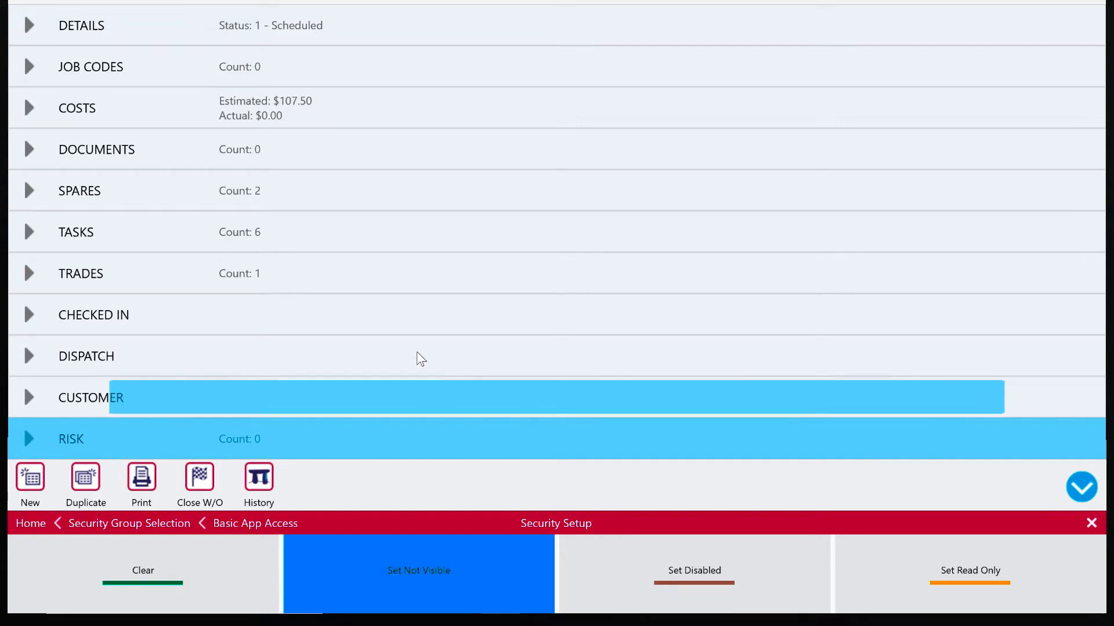
{"action": "left_click", "coordinate": [421, 357]}
{"action": "left_click", "coordinate": [416, 322]}
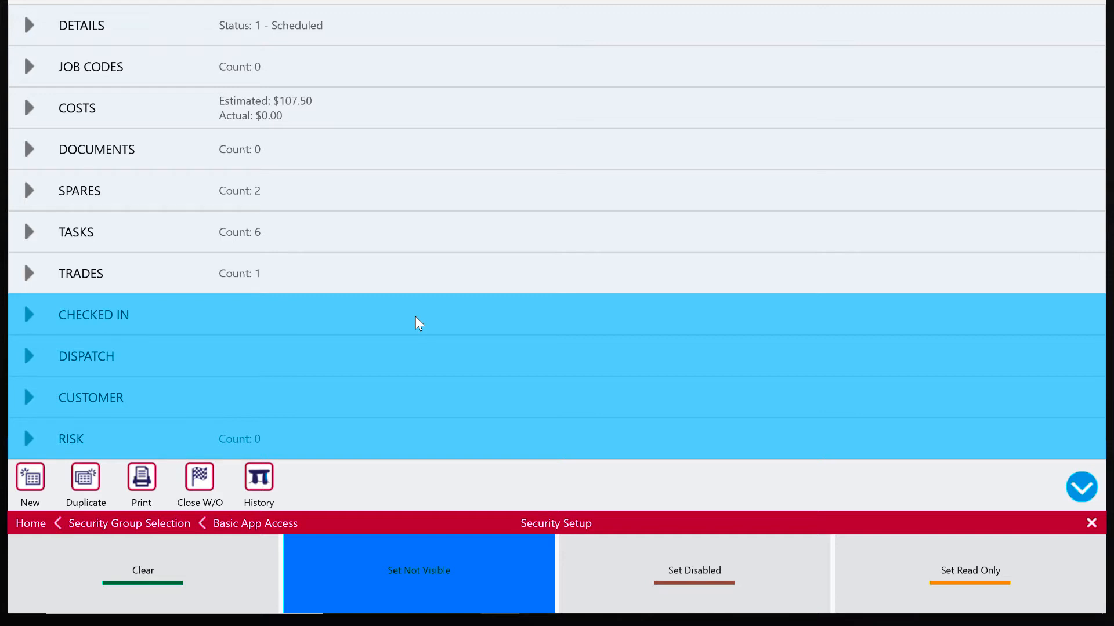
{"action": "left_click", "coordinate": [383, 561]}
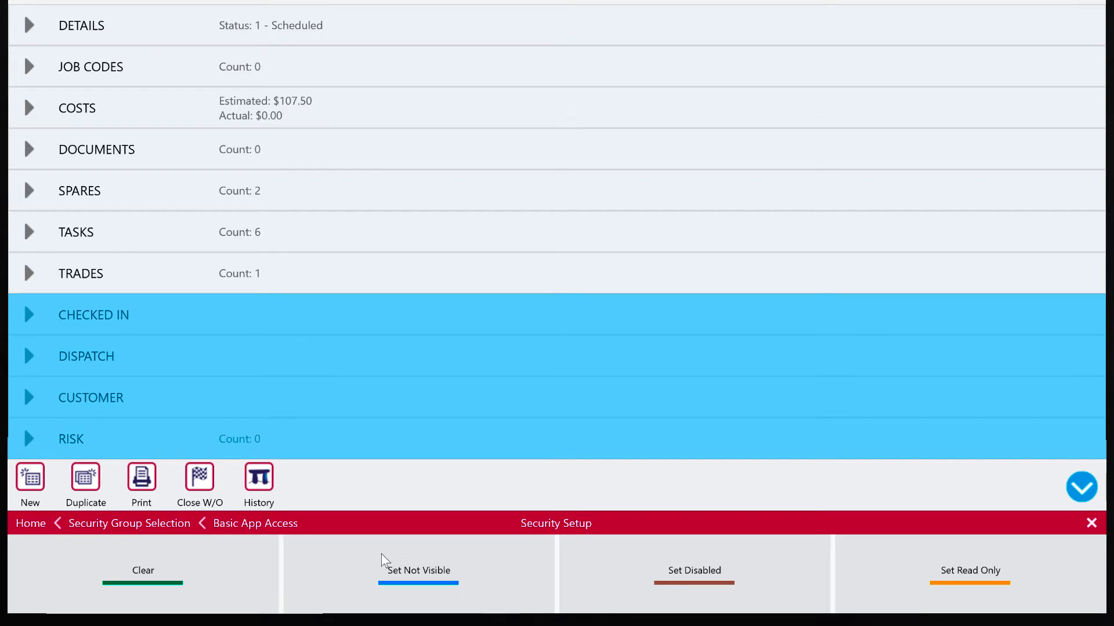
In the Details section, set all five time fields, from Raised through Finished, to not visible.
{"action": "scroll", "coordinate": [402, 322], "scroll_direction": "up", "scroll_amount": 3}
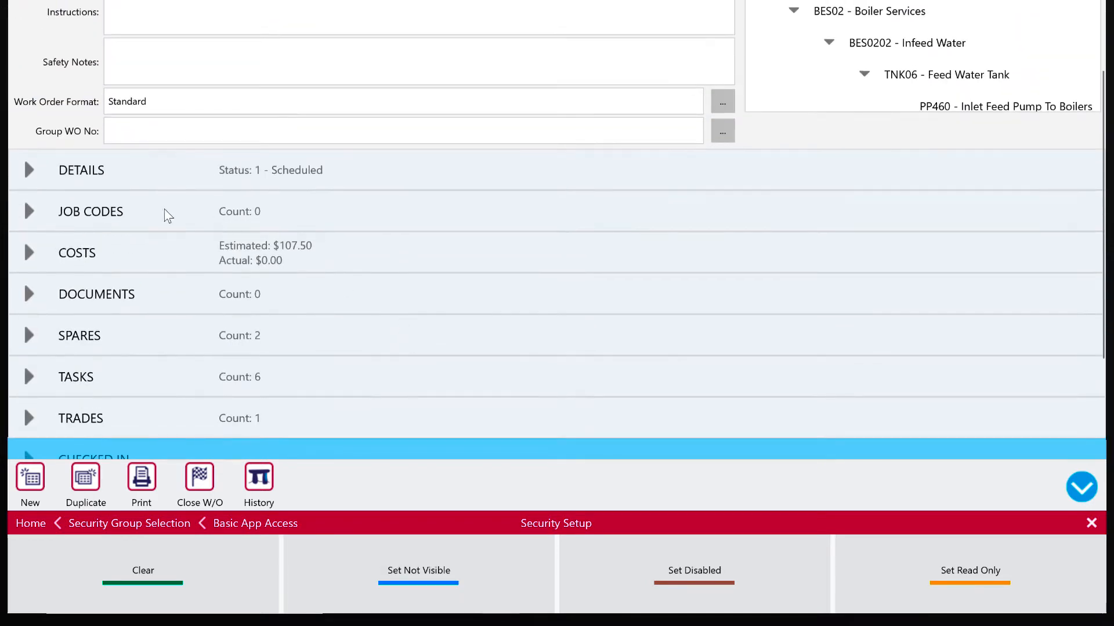
{"action": "left_click", "coordinate": [35, 173]}
{"action": "scroll", "coordinate": [312, 223], "scroll_direction": "up", "scroll_amount": 2}
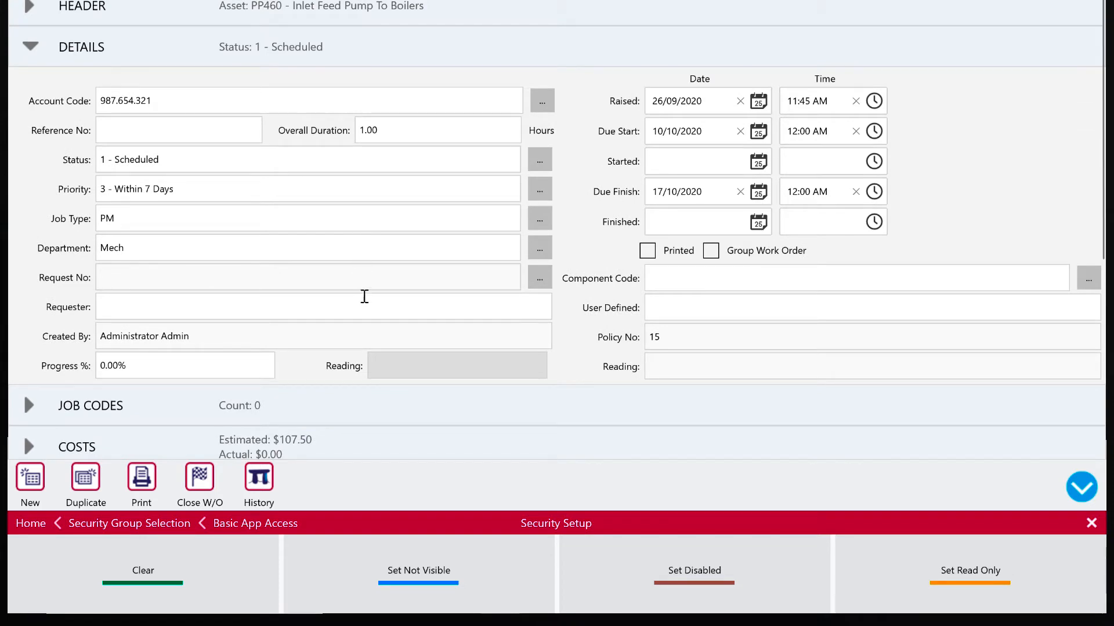
{"action": "left_click", "coordinate": [410, 574]}
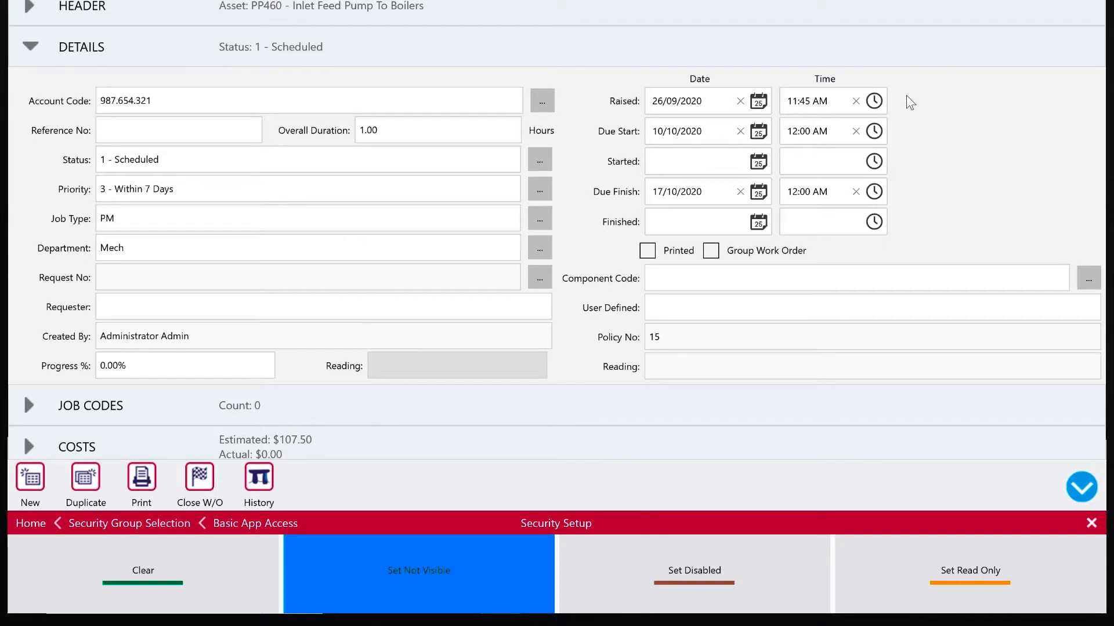
{"action": "left_click_drag", "start_coordinate": [909, 103], "coordinate": [831, 232]}
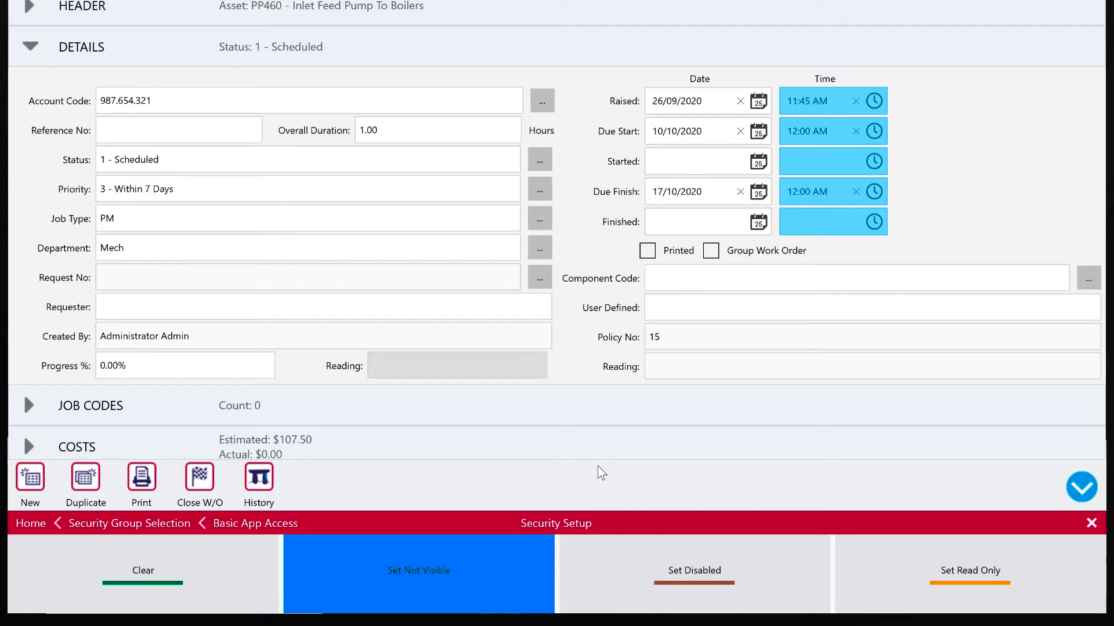
Set the Priority and Due Finish date fields to read only for the group.
{"action": "left_click", "coordinate": [1015, 568]}
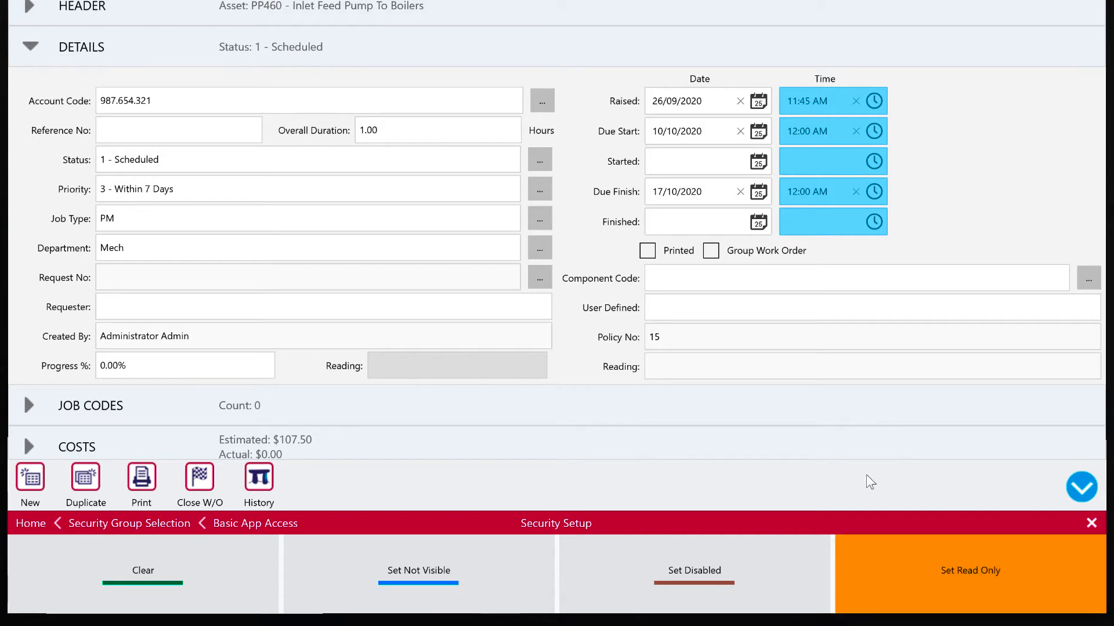
{"action": "left_click", "coordinate": [406, 197]}
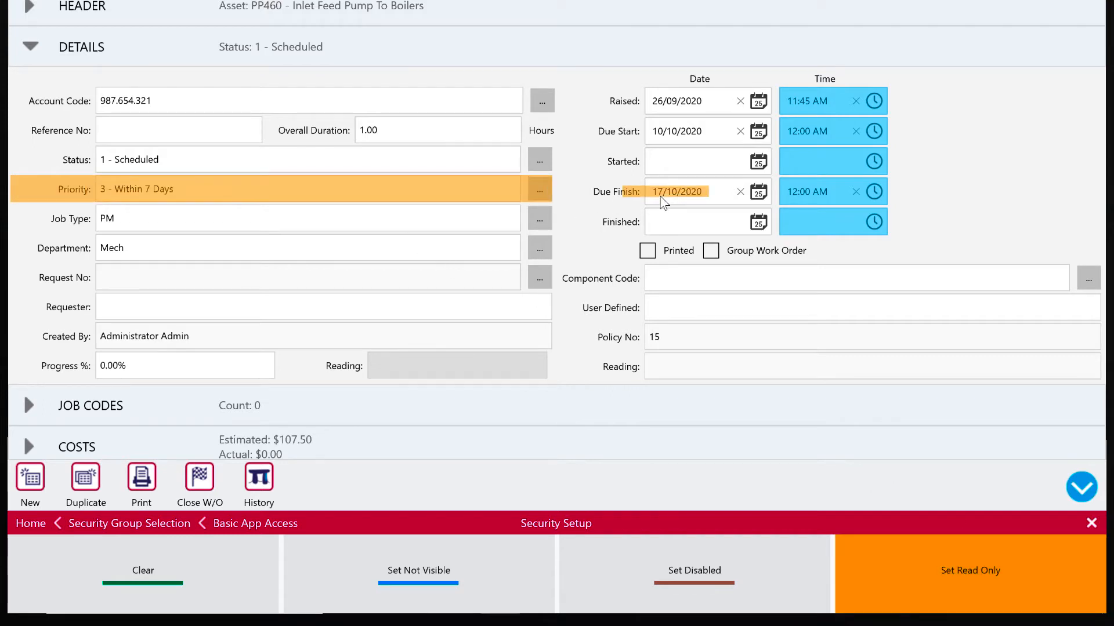
{"action": "left_click", "coordinate": [663, 200]}
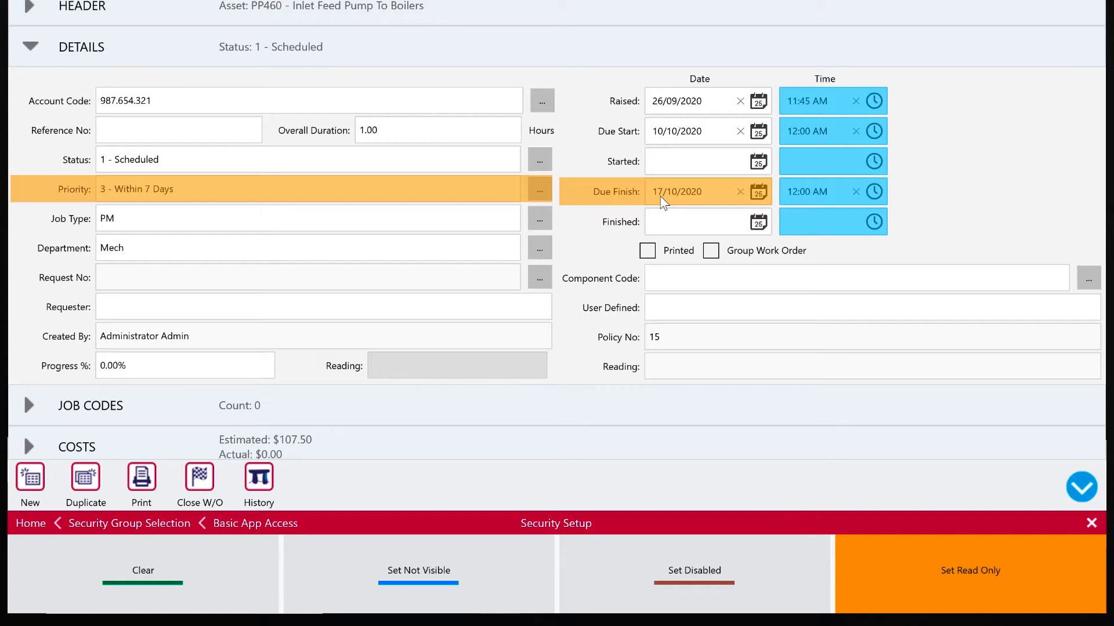
Set the New and Duplicate work order functions to disabled for the group.
{"action": "left_click", "coordinate": [679, 574]}
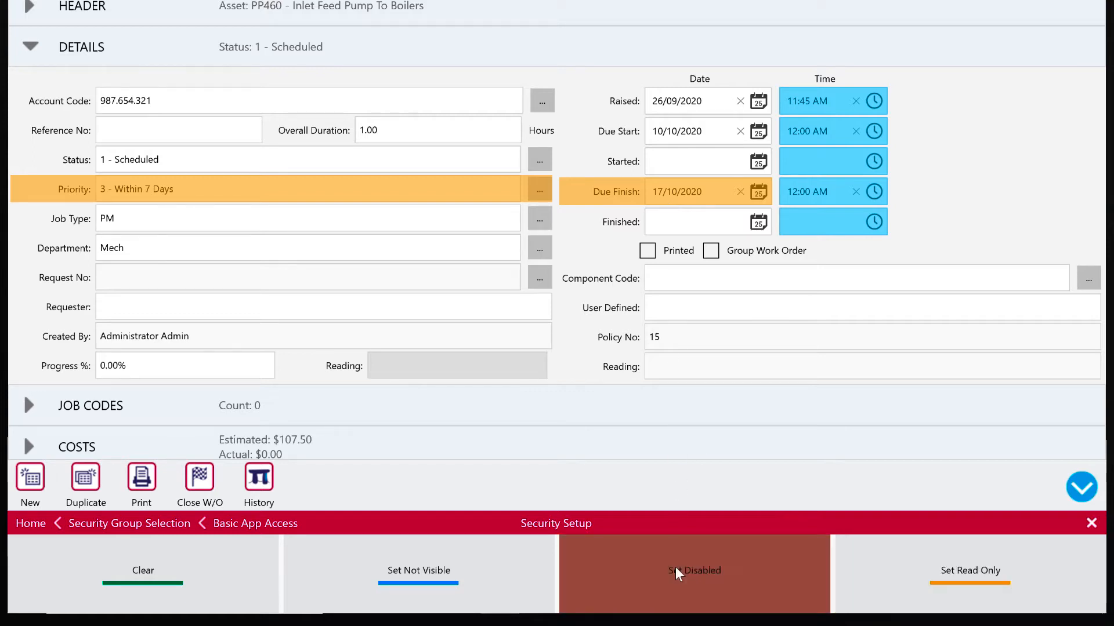
{"action": "left_click", "coordinate": [32, 482]}
{"action": "left_click", "coordinate": [87, 480]}
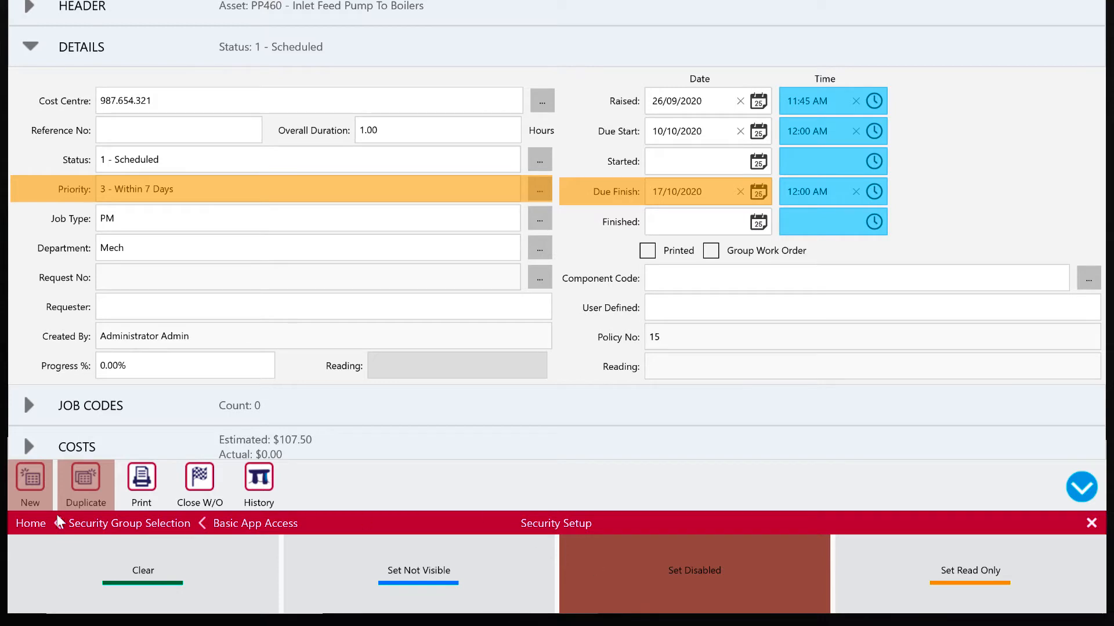
Expand the Costs section outside security setup, then set the whole section to not visible for the Basic App Access group.
{"action": "left_click", "coordinate": [29, 525]}
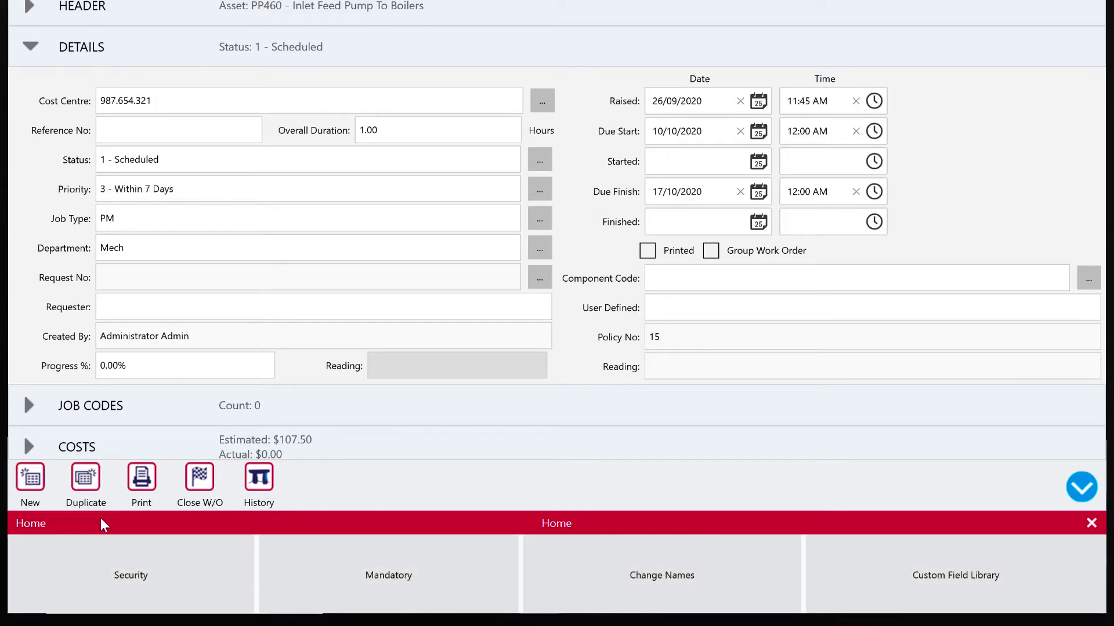
{"action": "scroll", "coordinate": [332, 373], "scroll_direction": "down", "scroll_amount": 3}
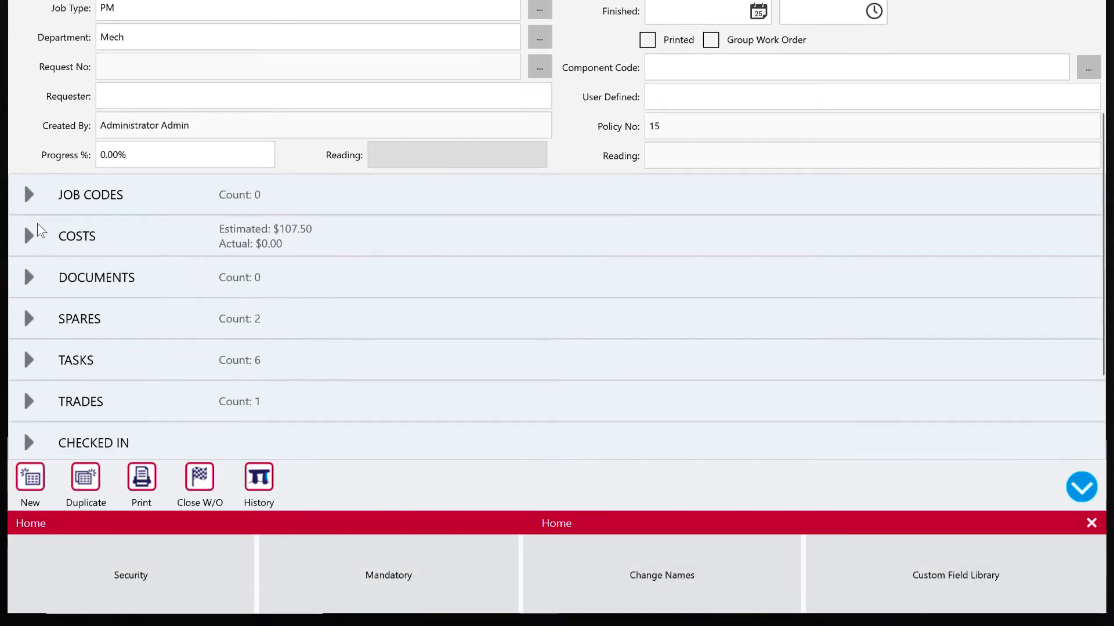
{"action": "left_click", "coordinate": [77, 236]}
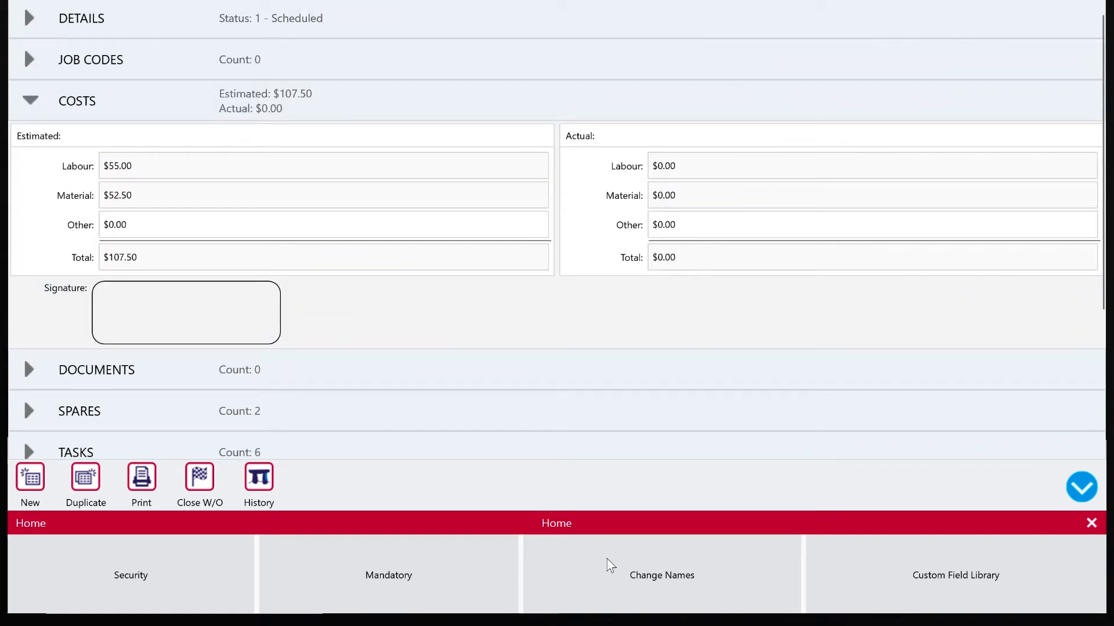
{"action": "left_click", "coordinate": [184, 574]}
{"action": "left_click", "coordinate": [1042, 571]}
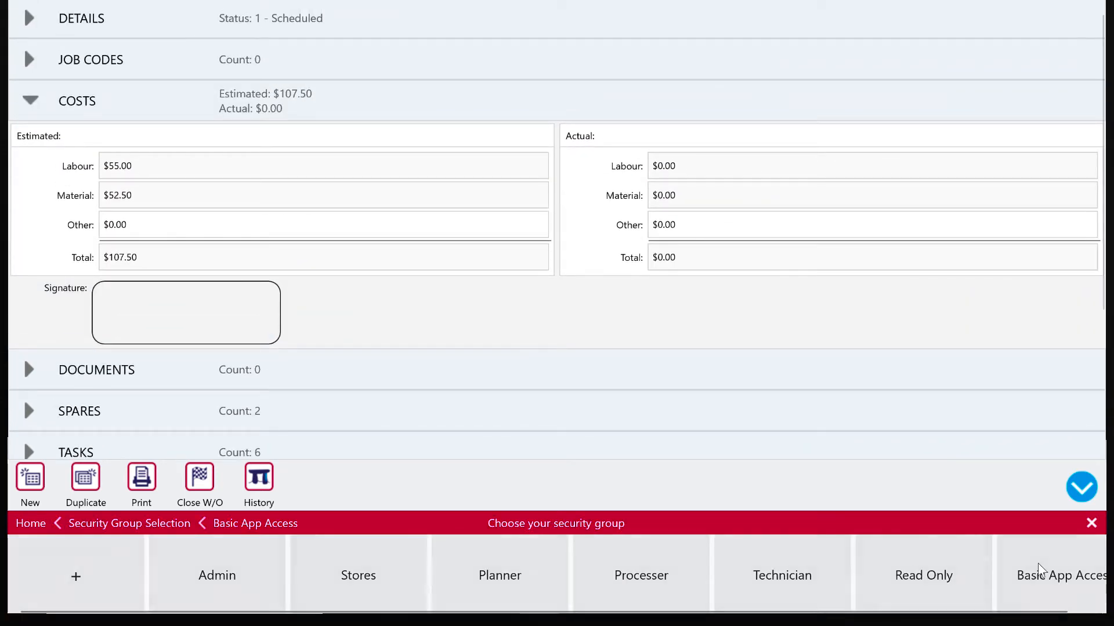
{"action": "left_click", "coordinate": [456, 591]}
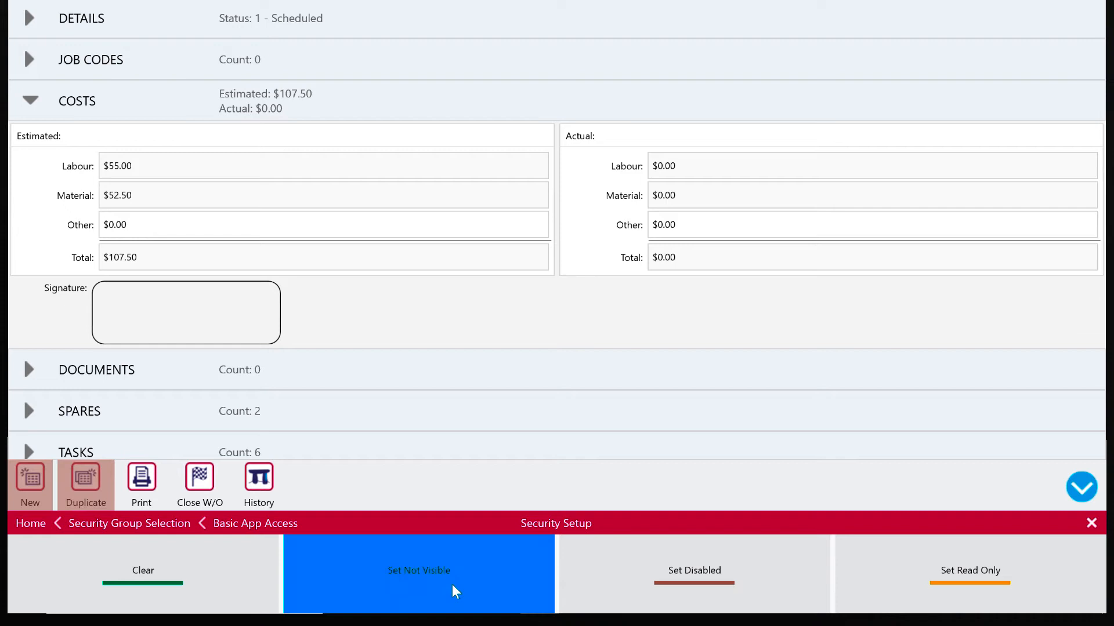
{"action": "left_click", "coordinate": [281, 109]}
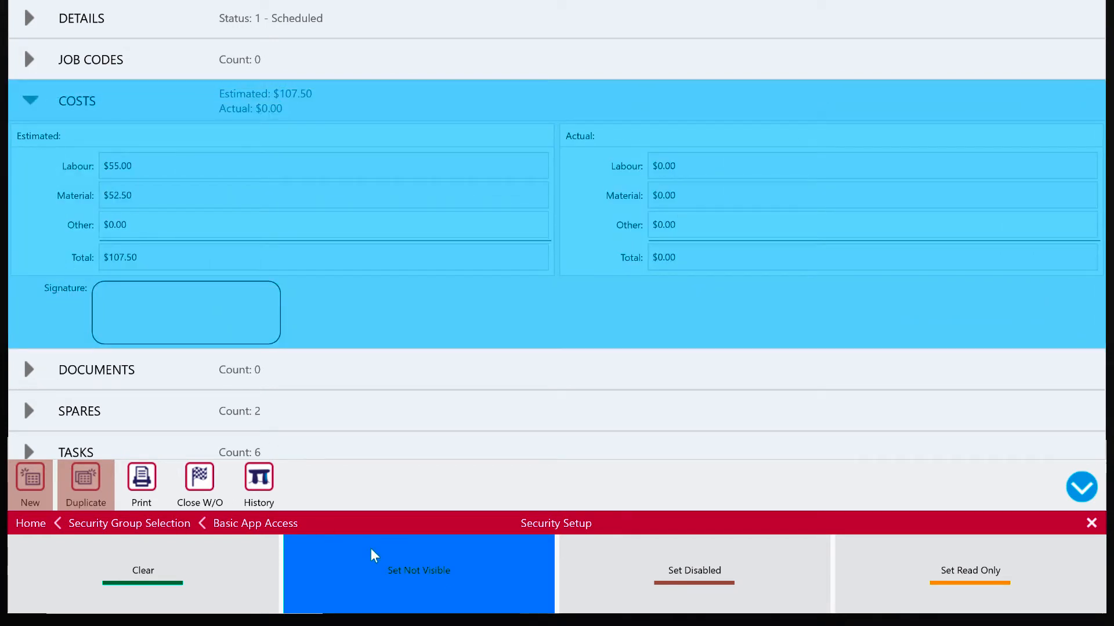
Expand the Details section, then leave security setup and open mandatory setup for the Basic App Access group.
{"action": "scroll", "coordinate": [336, 246], "scroll_direction": "up", "scroll_amount": 1}
{"action": "left_click", "coordinate": [206, 51]}
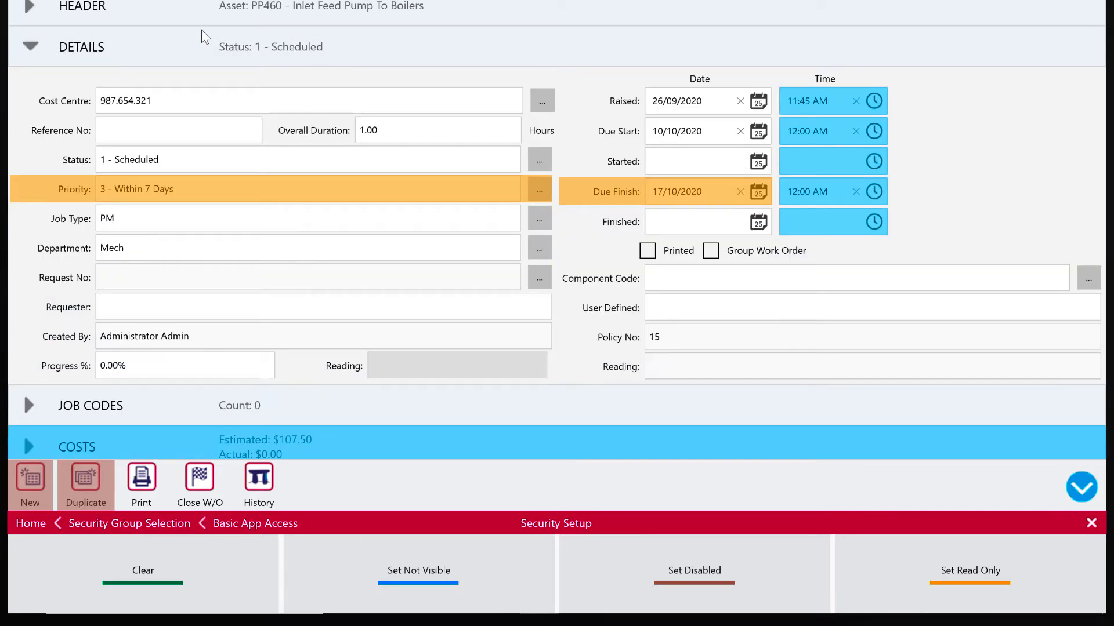
{"action": "left_click", "coordinate": [36, 523]}
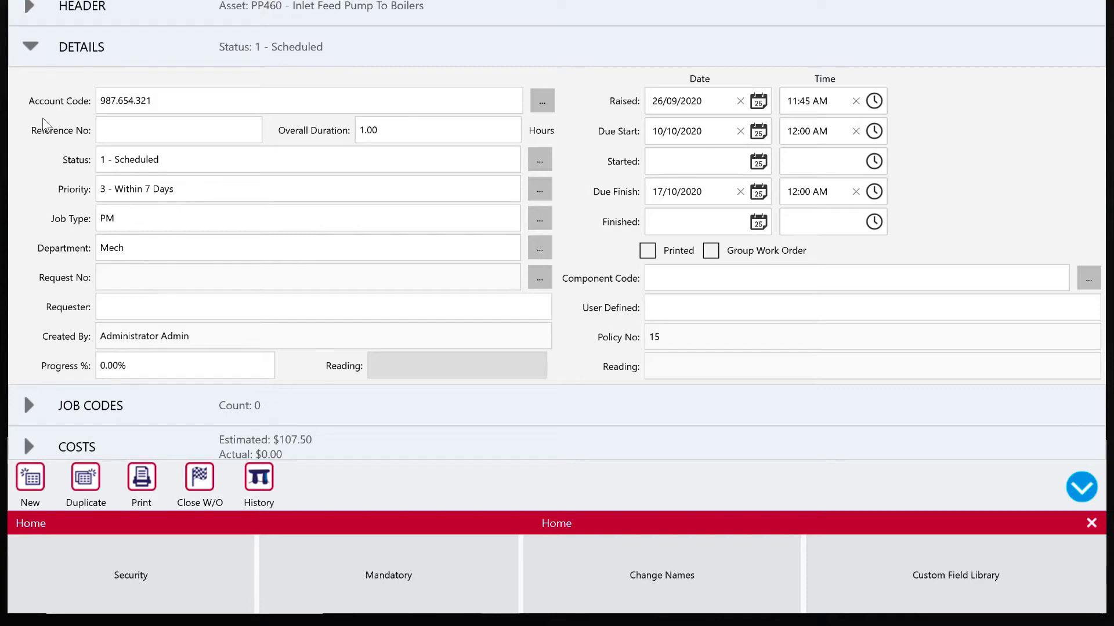
{"action": "left_click", "coordinate": [390, 573]}
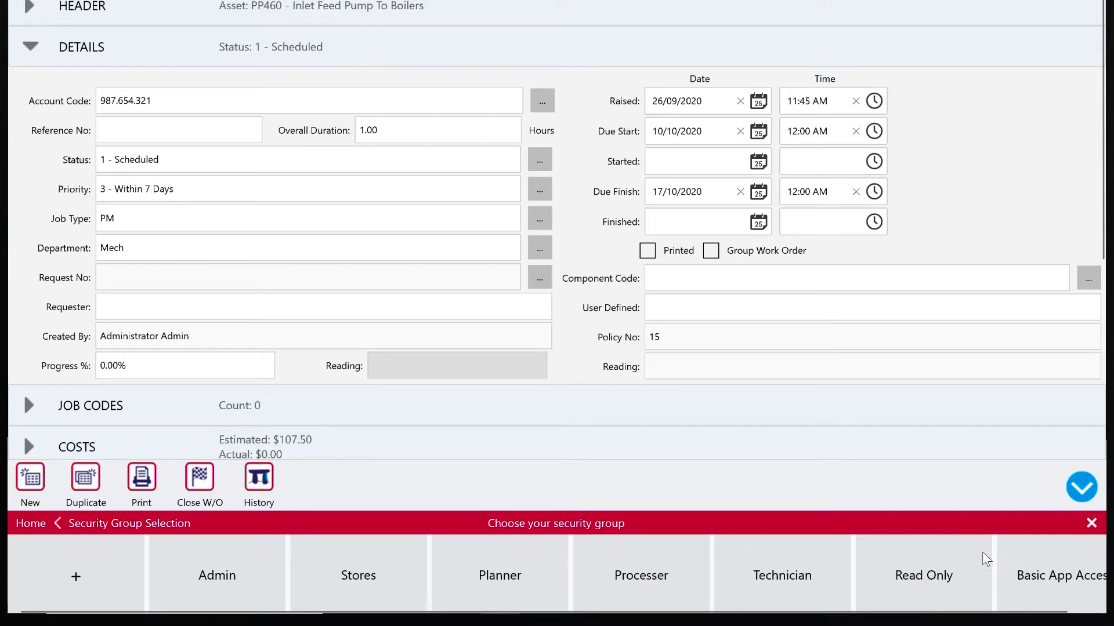
{"action": "scroll", "coordinate": [983, 554], "scroll_direction": "down", "scroll_amount": 1}
{"action": "left_click", "coordinate": [1010, 573]}
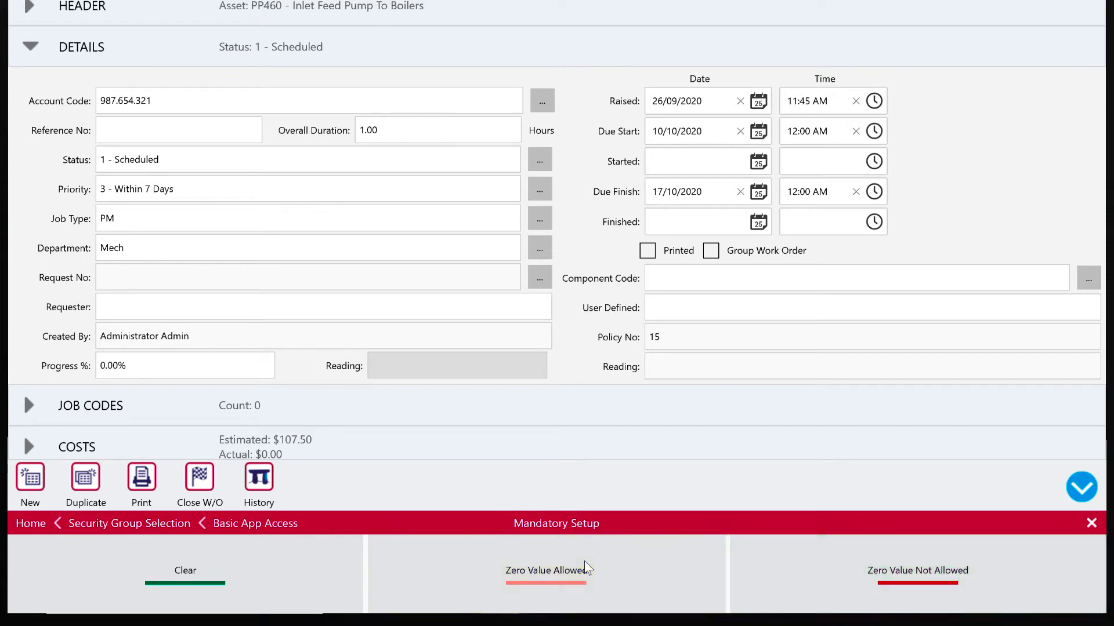
Make the Priority and Job Type fields mandatory with zero value not allowed.
{"action": "left_click", "coordinate": [874, 576]}
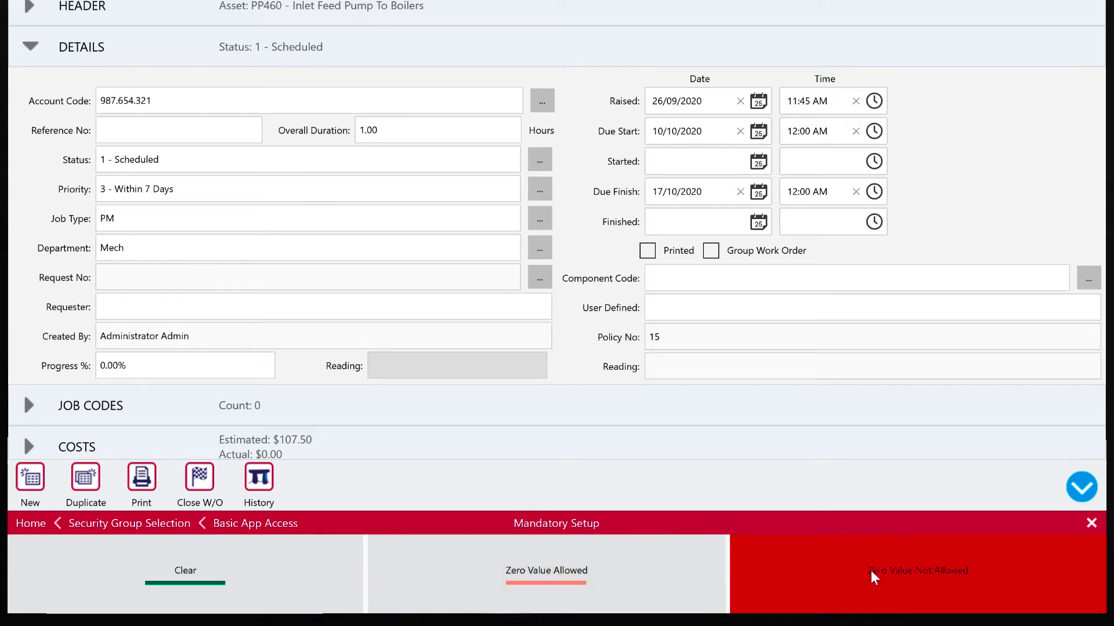
{"action": "left_click", "coordinate": [239, 194]}
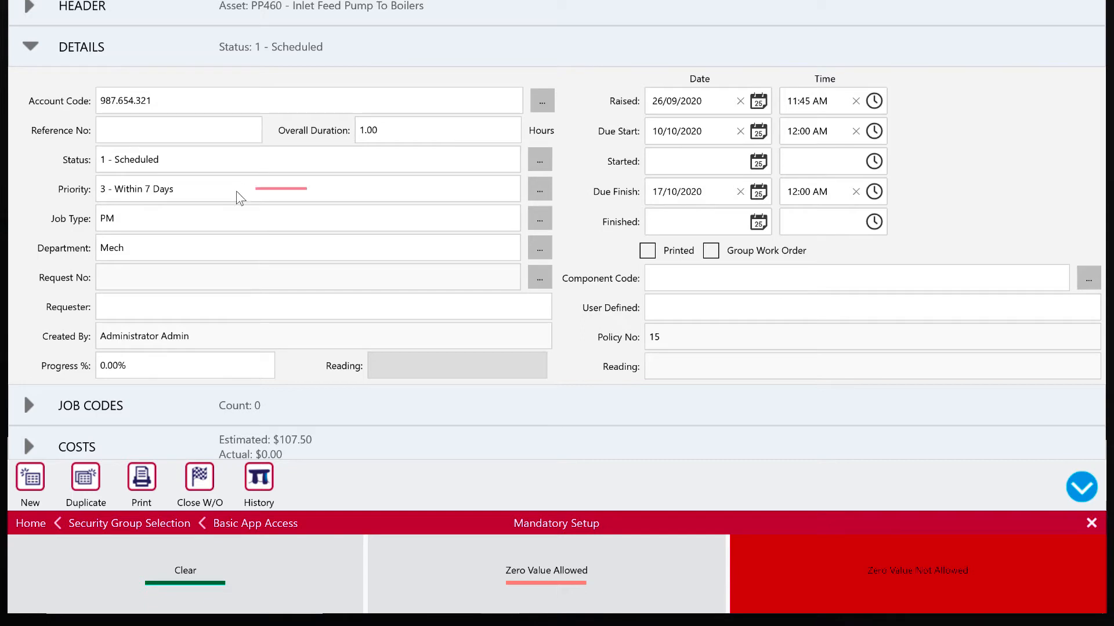
{"action": "left_click", "coordinate": [224, 220]}
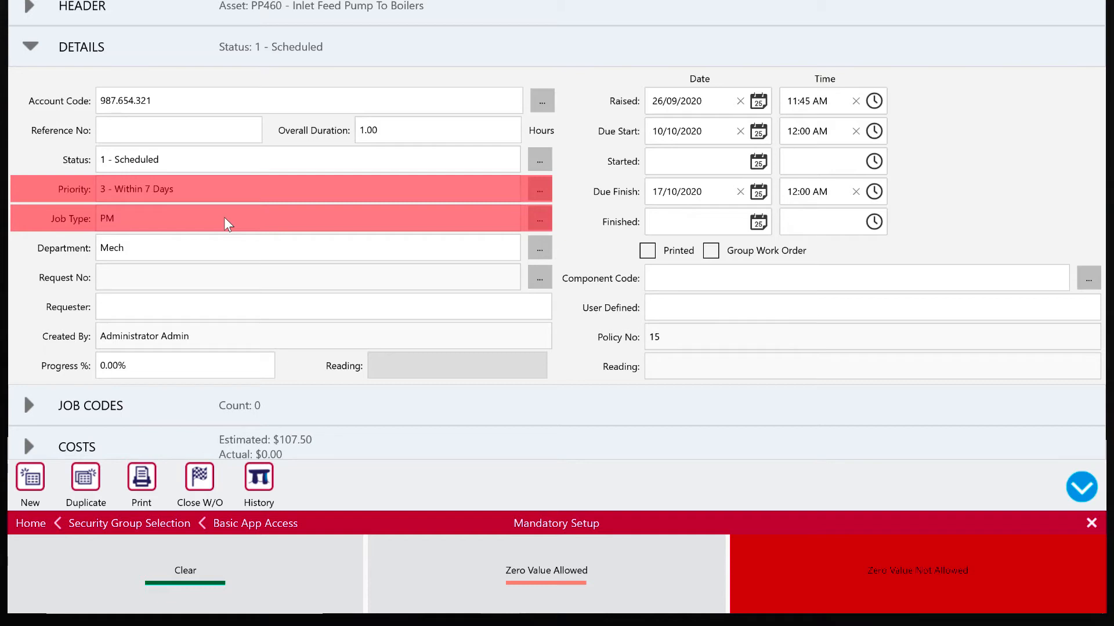
Clear the mandatory setting from the Job Type and Priority fields.
{"action": "left_click", "coordinate": [140, 555]}
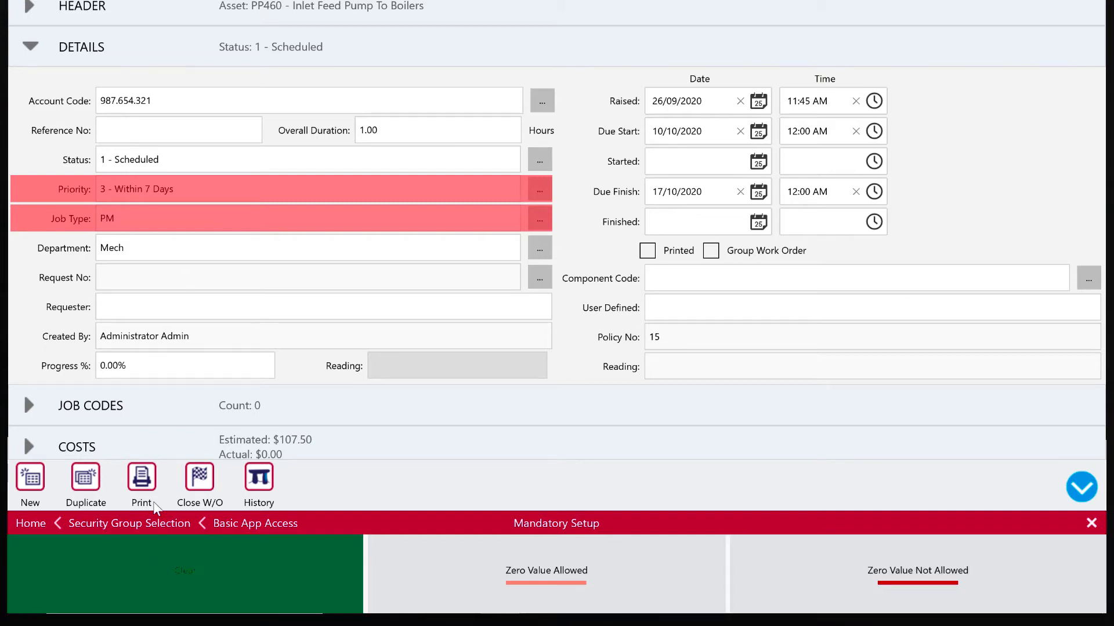
{"action": "left_click", "coordinate": [246, 227]}
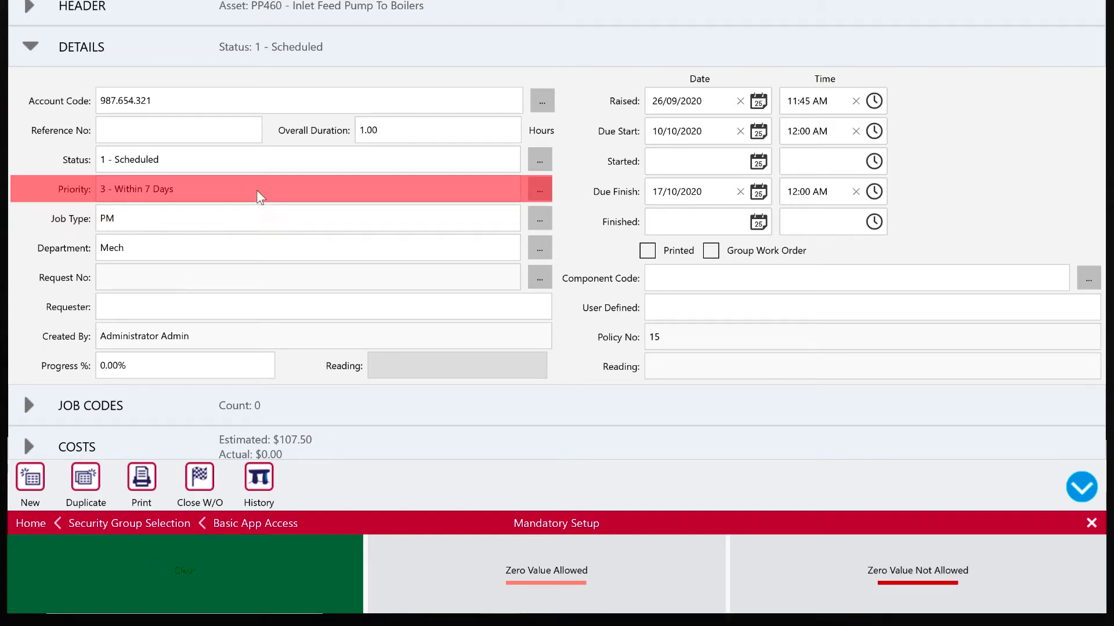
{"action": "left_click", "coordinate": [258, 191]}
{"action": "left_click", "coordinate": [239, 577]}
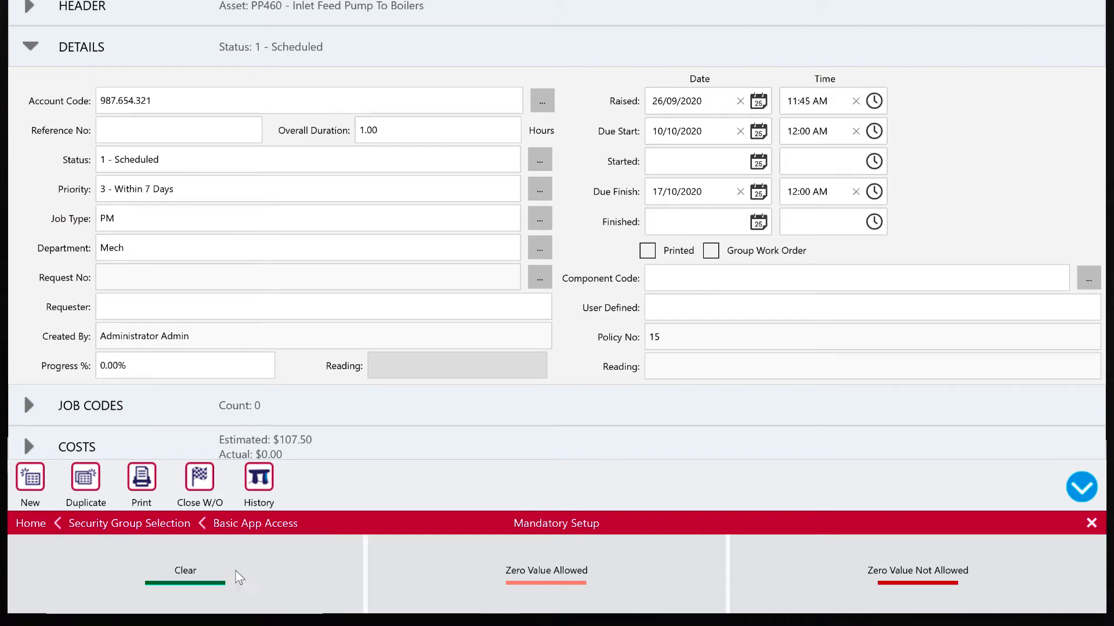
Set Priority and Job Type as mandatory again, with zero value not allowed.
{"action": "left_click", "coordinate": [790, 562]}
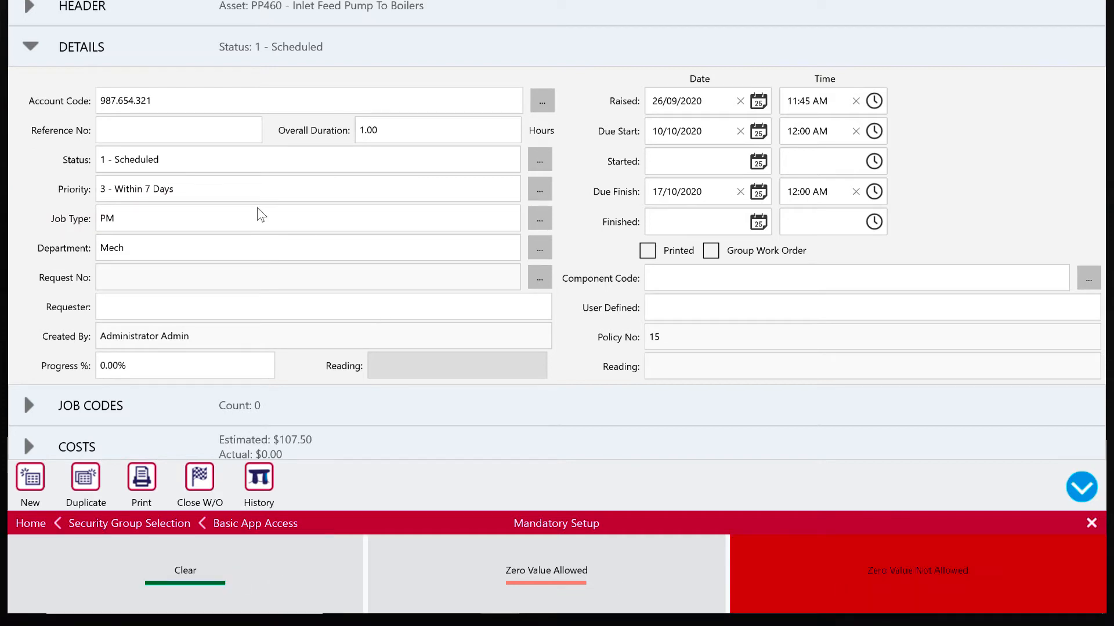
{"action": "left_click", "coordinate": [233, 197]}
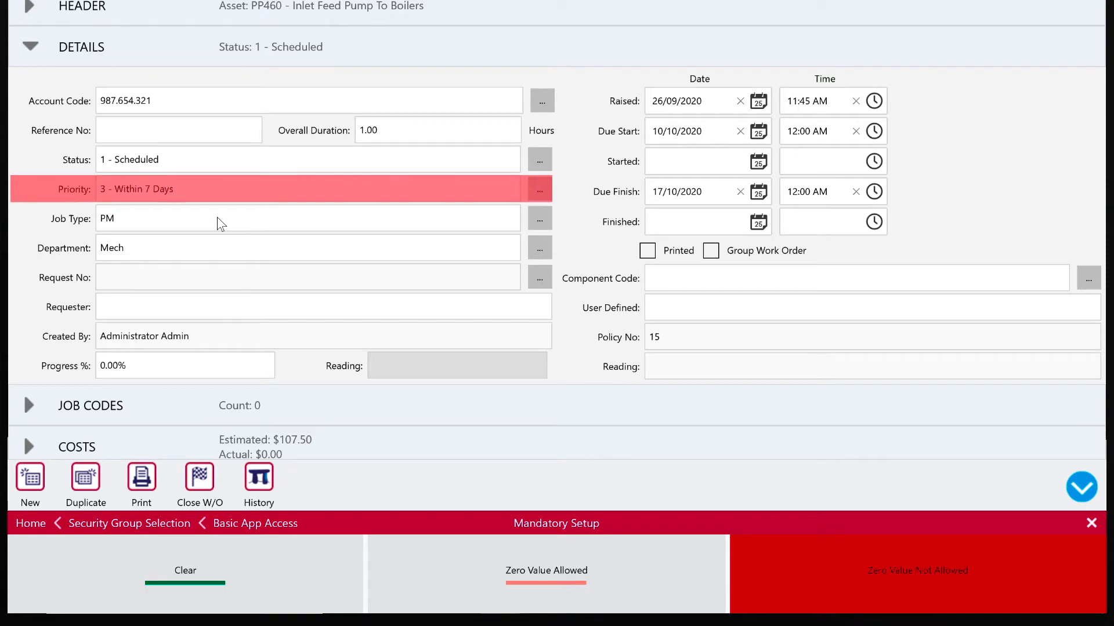
{"action": "left_click", "coordinate": [219, 222]}
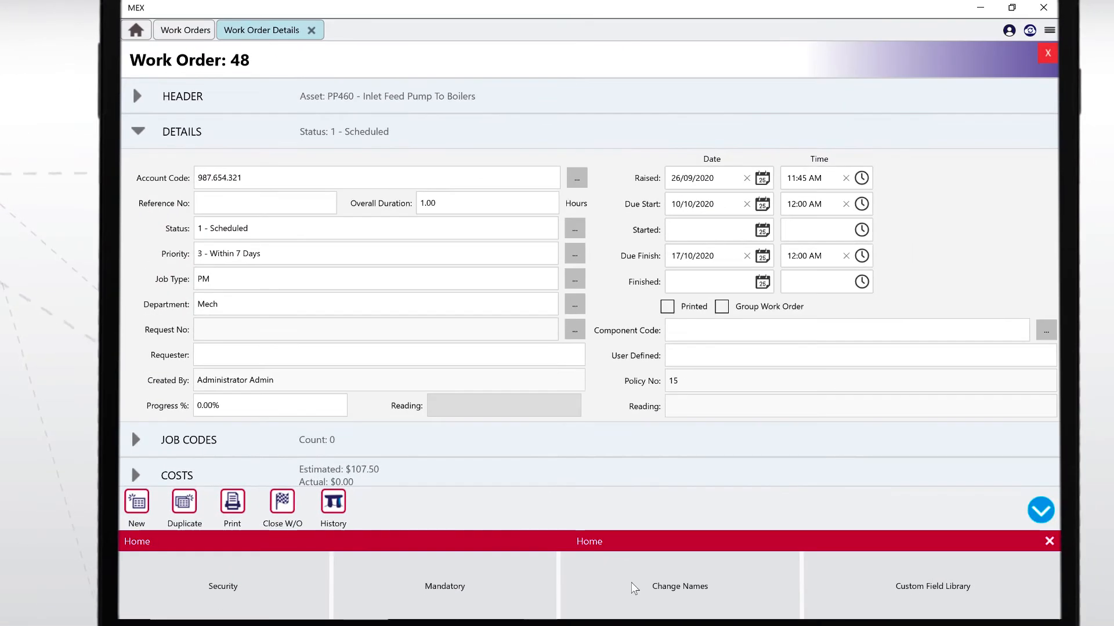
Use Change Names to rename the Account Code field label to "Cost Centre:".
{"action": "left_click", "coordinate": [634, 589]}
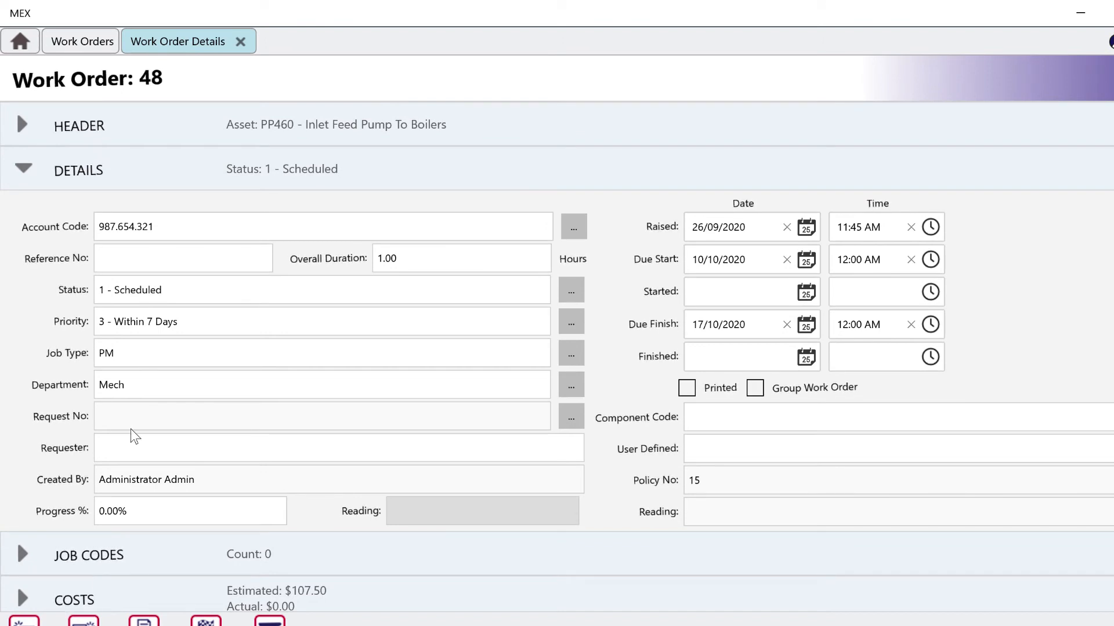
{"action": "left_click", "coordinate": [85, 231]}
{"action": "key", "text": "BackSpace"}
{"action": "key", "text": "BackSpace"}
{"action": "key", "text": "BackSpace"}
{"action": "key", "text": "BackSpace"}
{"action": "key", "text": "BackSpace"}
{"action": "key", "text": "BackSpace"}
{"action": "key", "text": "BackSpace"}
{"action": "key", "text": "BackSpace"}
{"action": "key", "text": "BackSpace"}
{"action": "key", "text": "BackSpace"}
{"action": "key", "text": "BackSpace"}
{"action": "key", "text": "BackSpace"}
{"action": "key", "text": "BackSpace"}
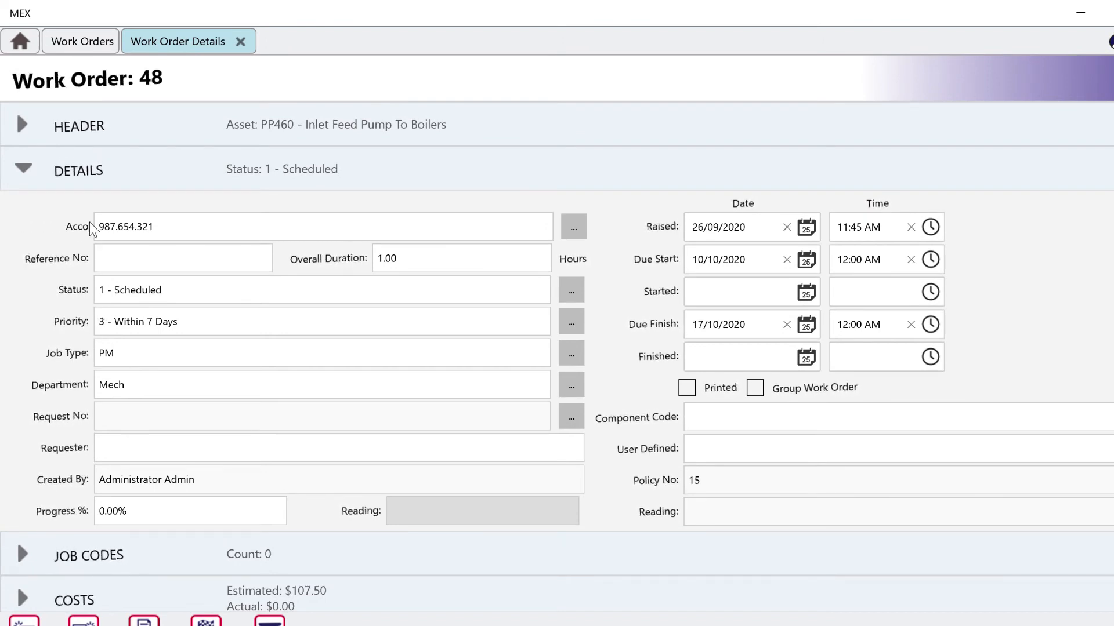
{"action": "type", "text": "Cost Centre"}
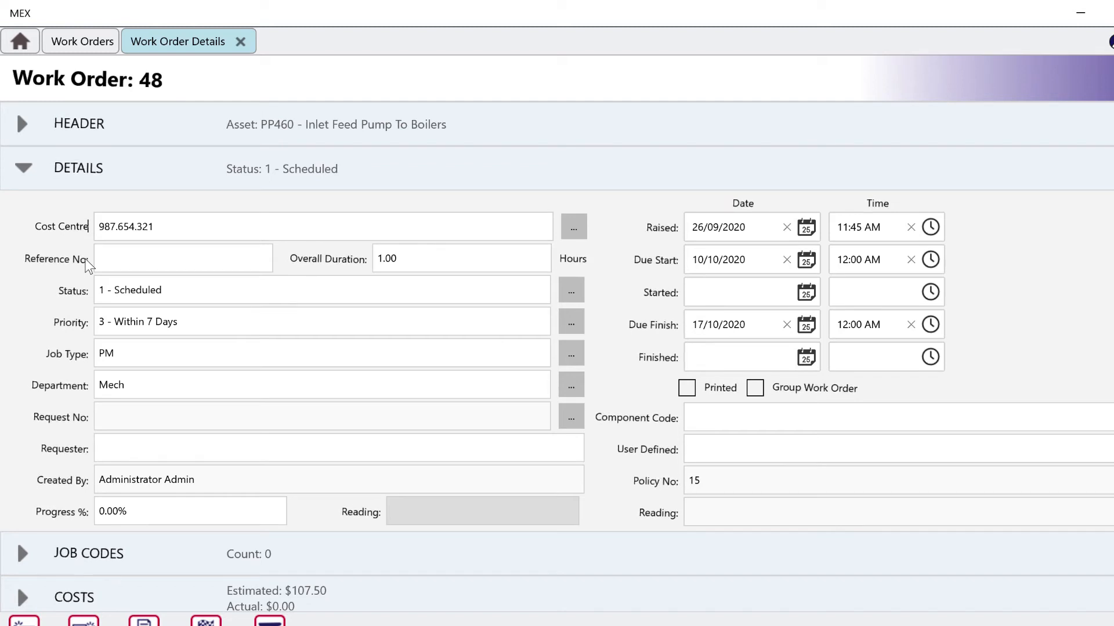
{"action": "type", "text": ":"}
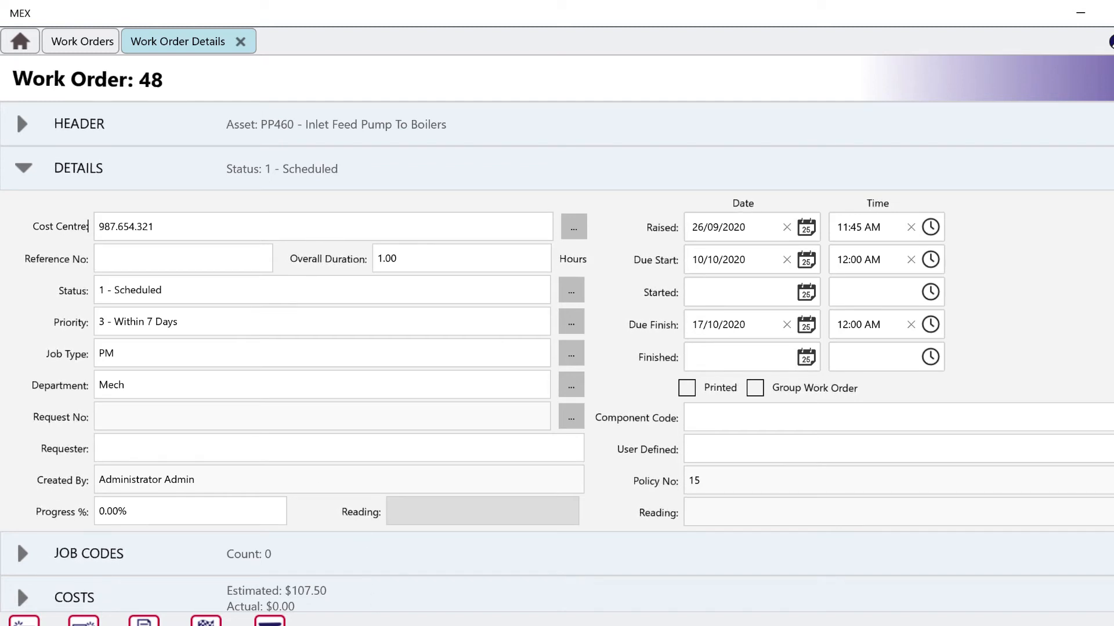
{"action": "key", "text": "Return"}
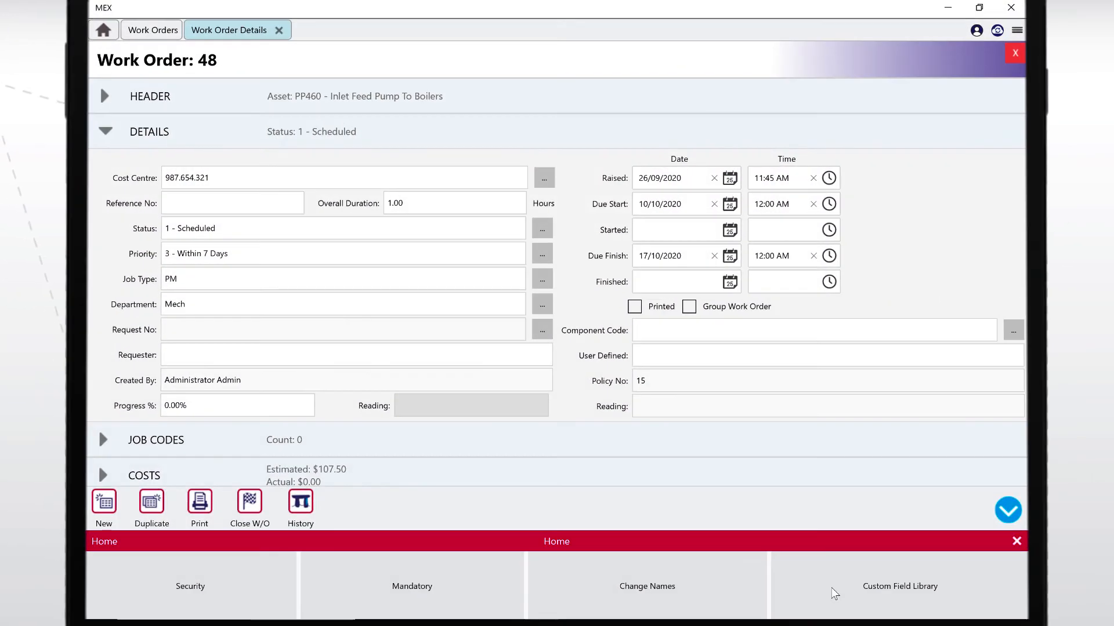
Open the Custom Field Library and auto fill all its custom fields into the grid below the Details fields.
{"action": "left_click", "coordinate": [834, 593]}
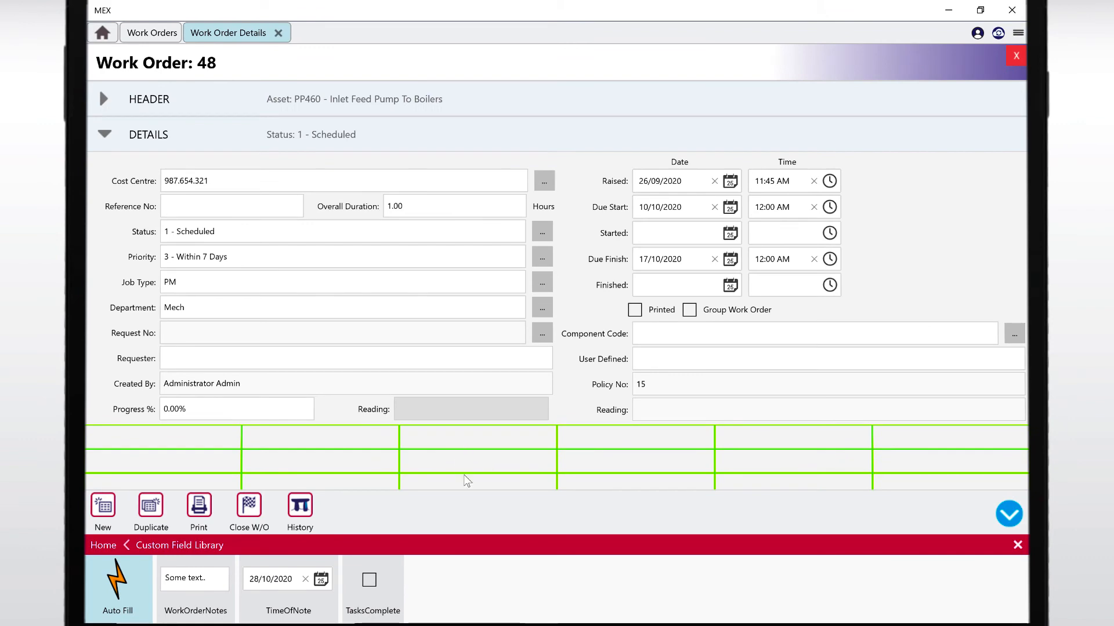
{"action": "scroll", "coordinate": [464, 474], "scroll_direction": "down", "scroll_amount": 2}
{"action": "scroll", "coordinate": [464, 479], "scroll_direction": "down", "scroll_amount": 2}
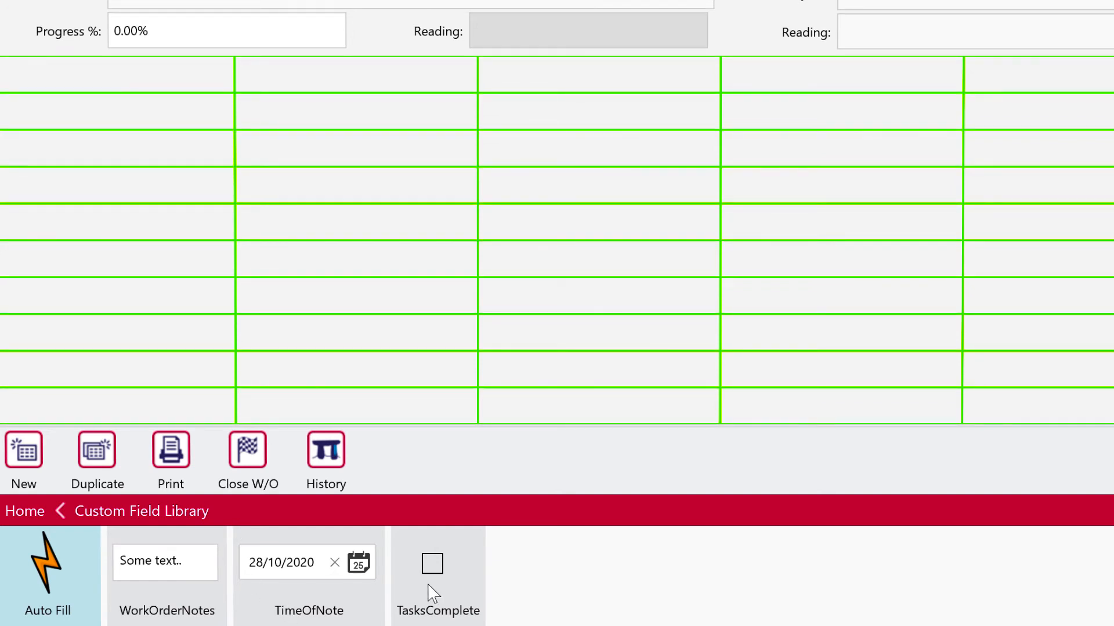
{"action": "left_click", "coordinate": [38, 577]}
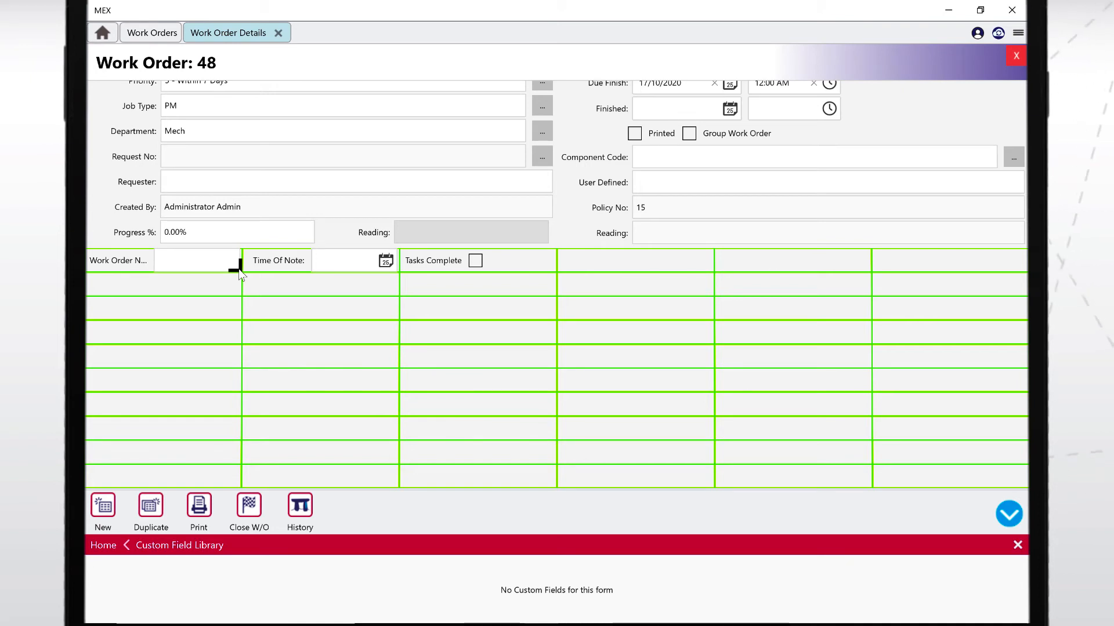
Stretch the Work Order Notes custom field to about eight grid rows tall, then leave the Custom Field Library.
{"action": "left_click_drag", "start_coordinate": [239, 269], "coordinate": [233, 429]}
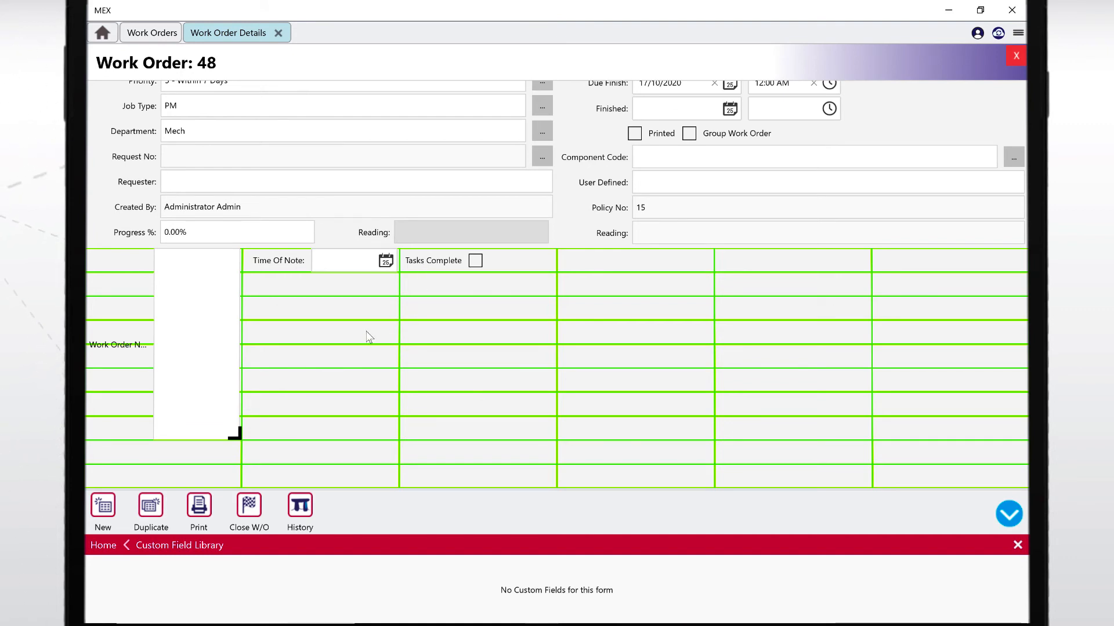
{"action": "left_click", "coordinate": [103, 545]}
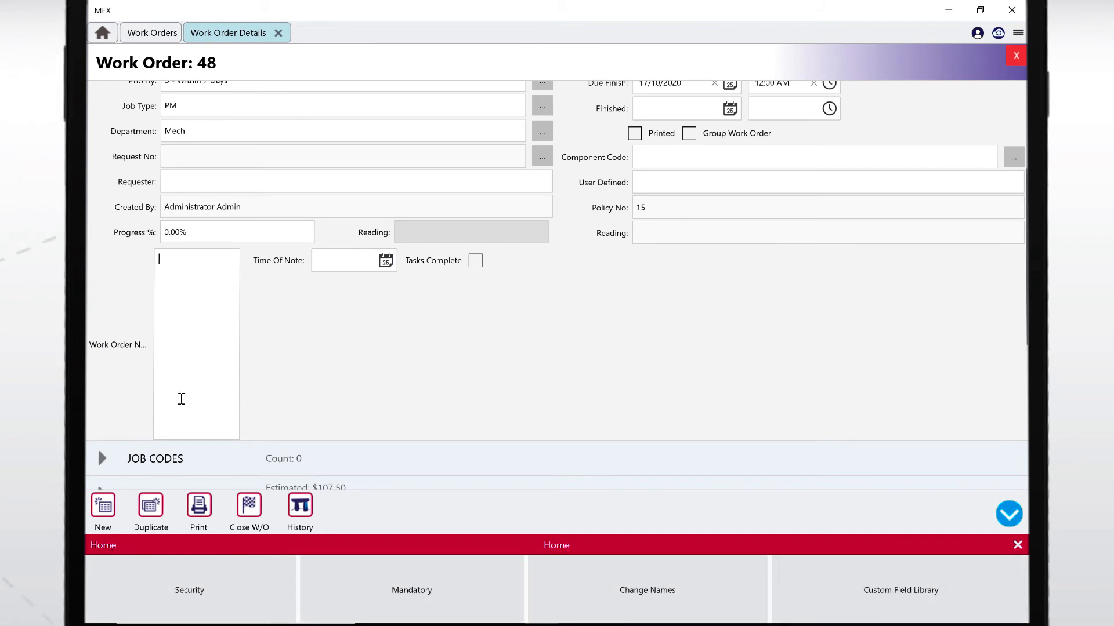
Close and reopen the PP460 work order, then expand its Details section to check the custom field layout.
{"action": "left_click", "coordinate": [279, 33]}
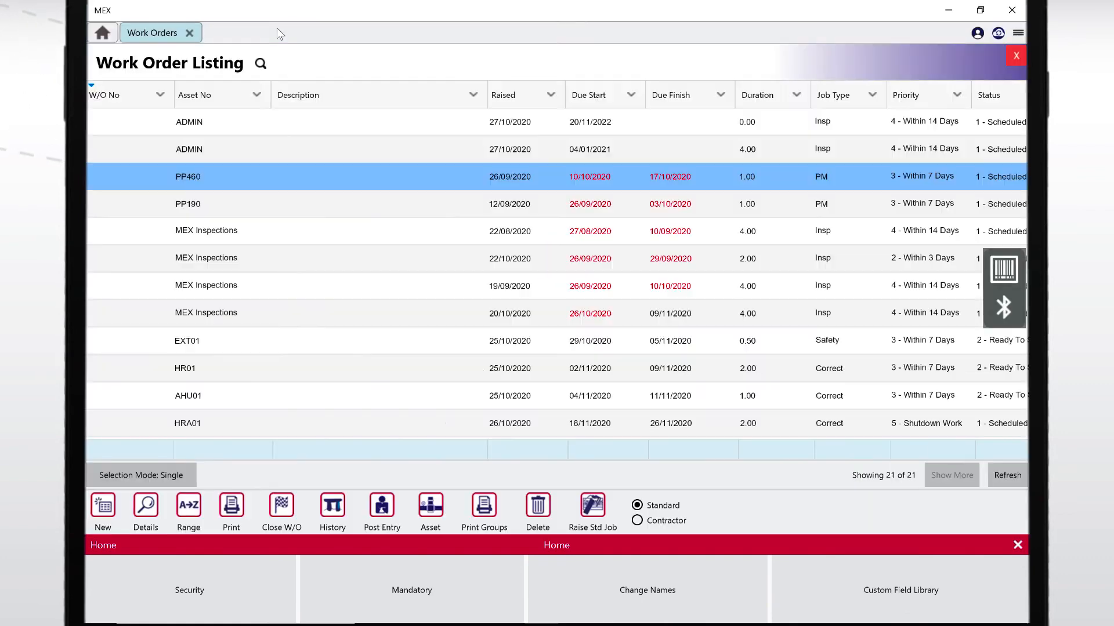
{"action": "double_click", "coordinate": [216, 177]}
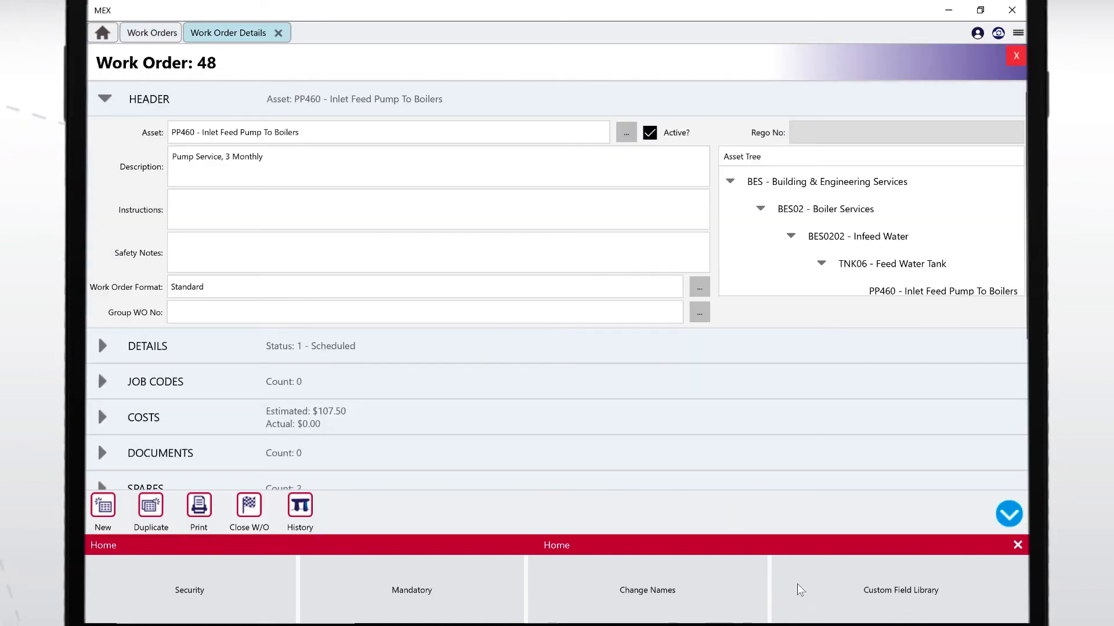
{"action": "left_click", "coordinate": [103, 347]}
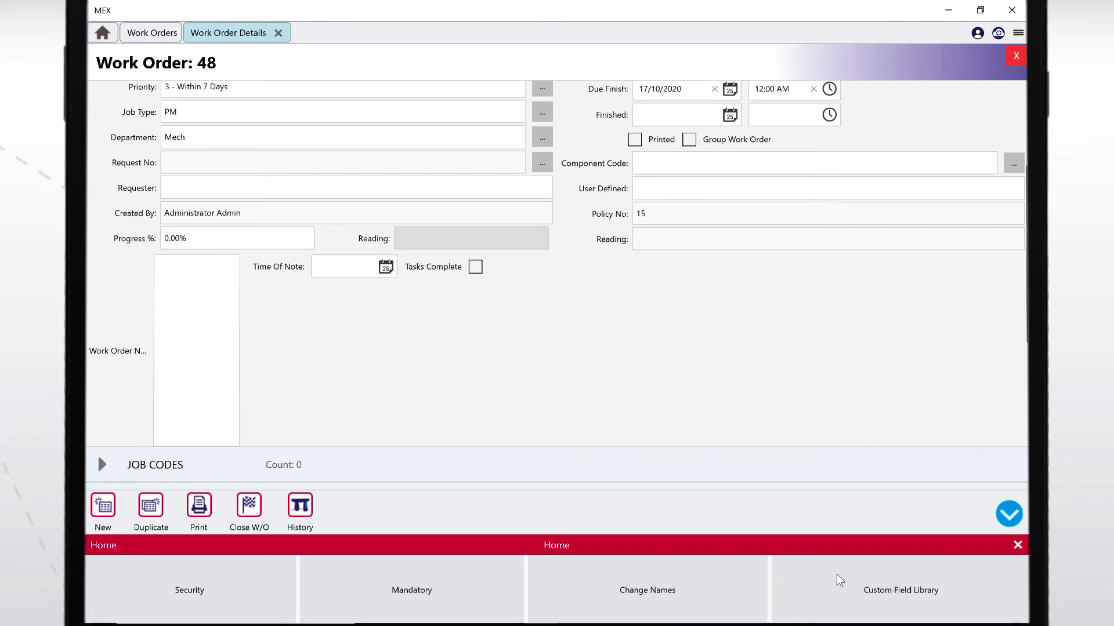
Open the Custom Field Library and view the details of the Time Of Note custom field.
{"action": "left_click", "coordinate": [816, 578]}
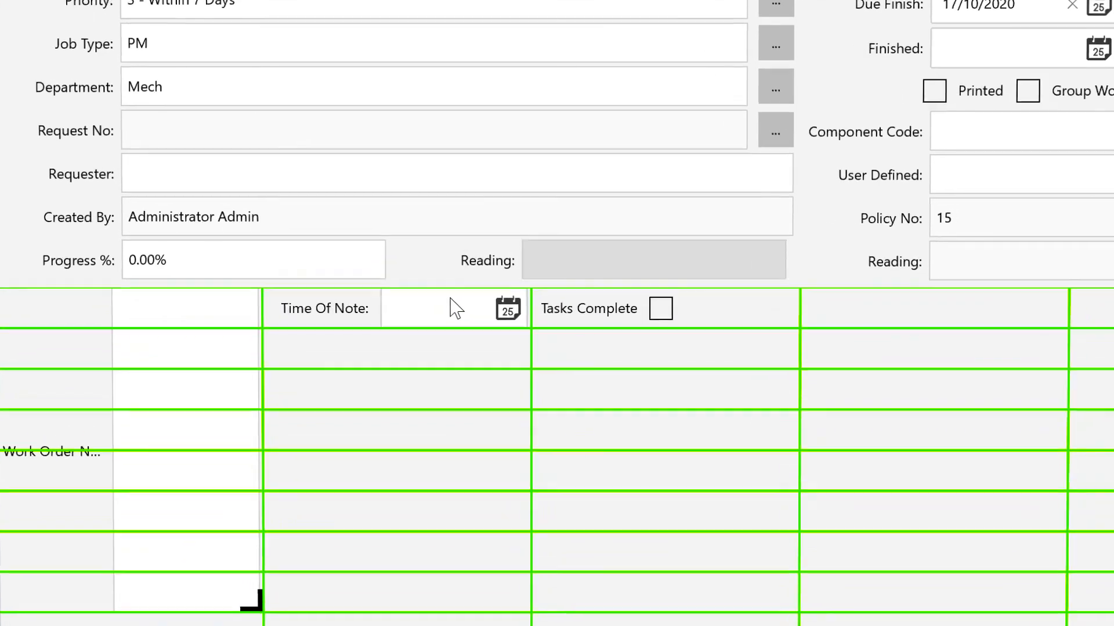
{"action": "right_click", "coordinate": [338, 276]}
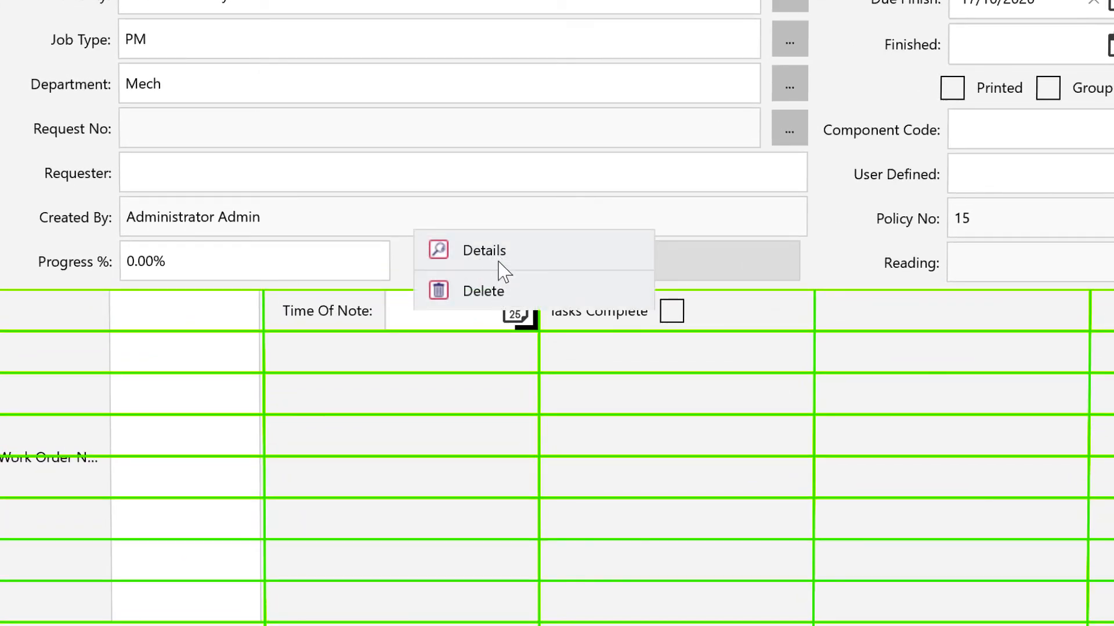
{"action": "left_click", "coordinate": [485, 250]}
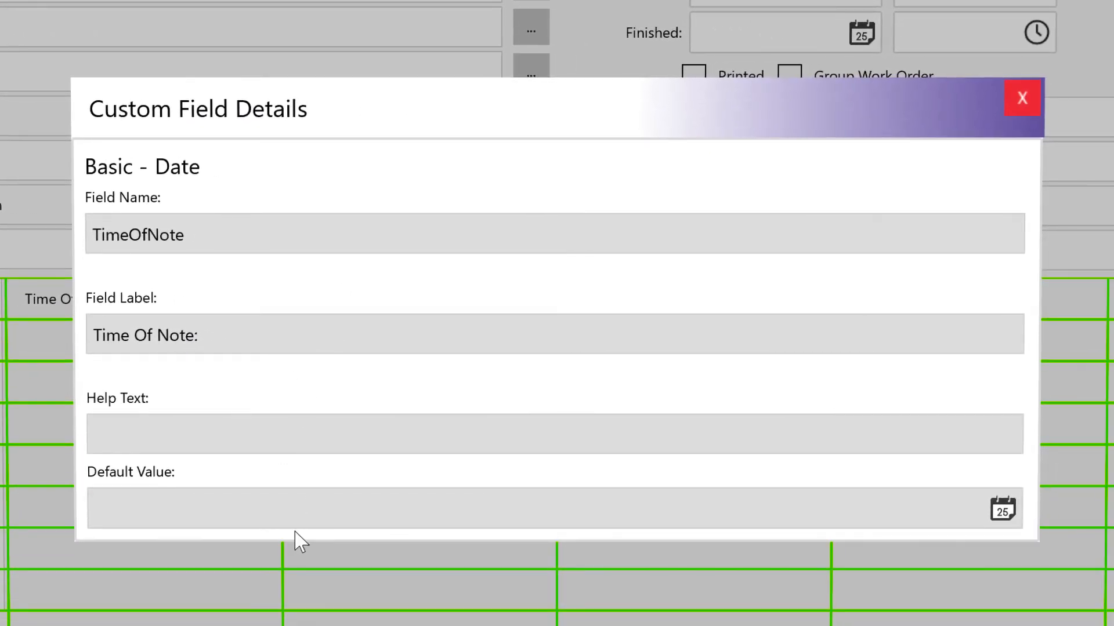
{"action": "left_click", "coordinate": [1022, 97]}
Delete the Time Of Note custom field from the form.
{"action": "right_click", "coordinate": [251, 312]}
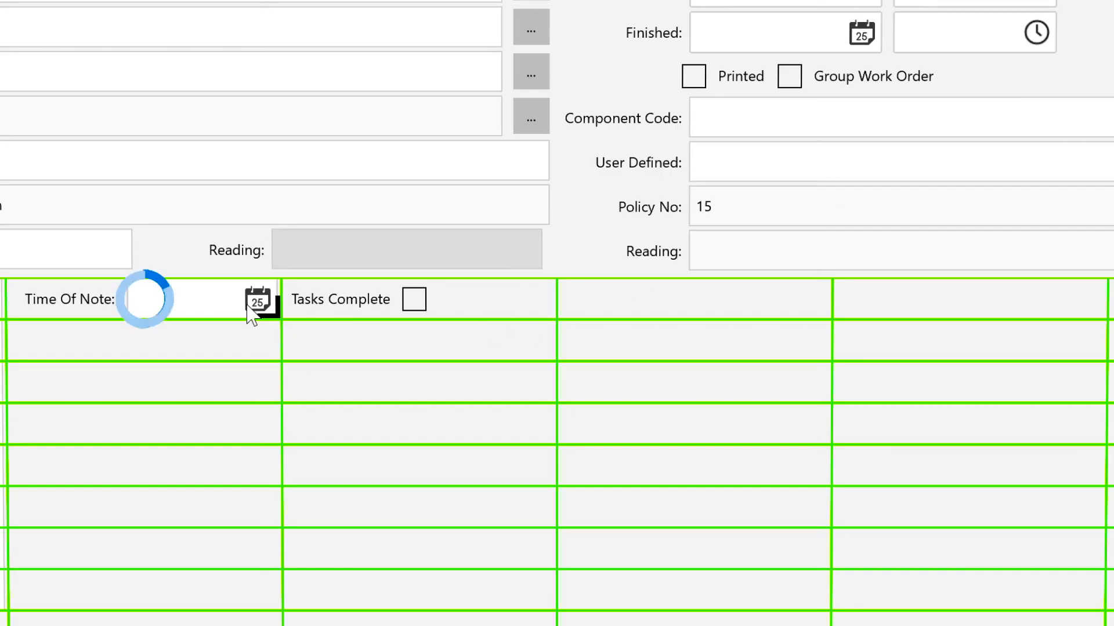
{"action": "left_click", "coordinate": [248, 283]}
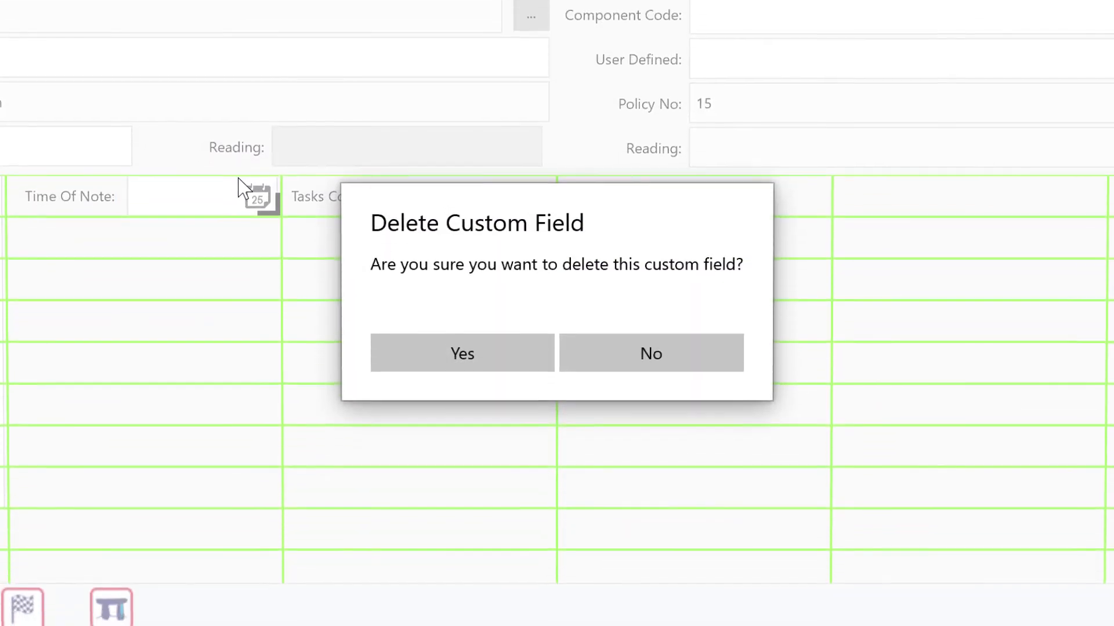
{"action": "left_click", "coordinate": [436, 350]}
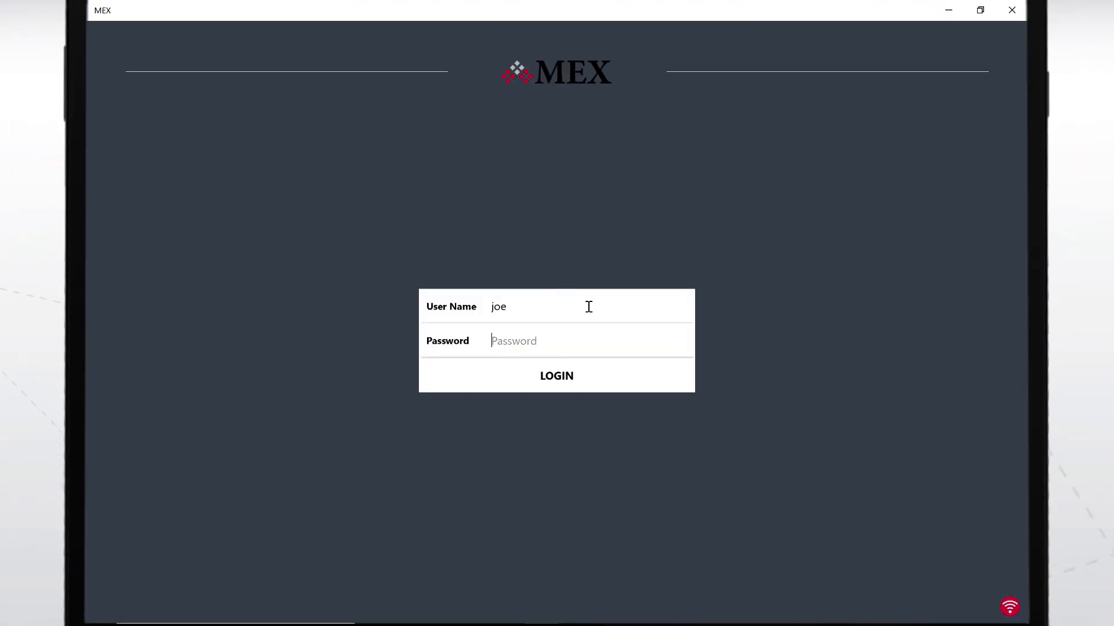
Log in as a Basic App Access user with the user name and password, then open the PP460 pump service work order.
{"action": "type", "text": "joe"}
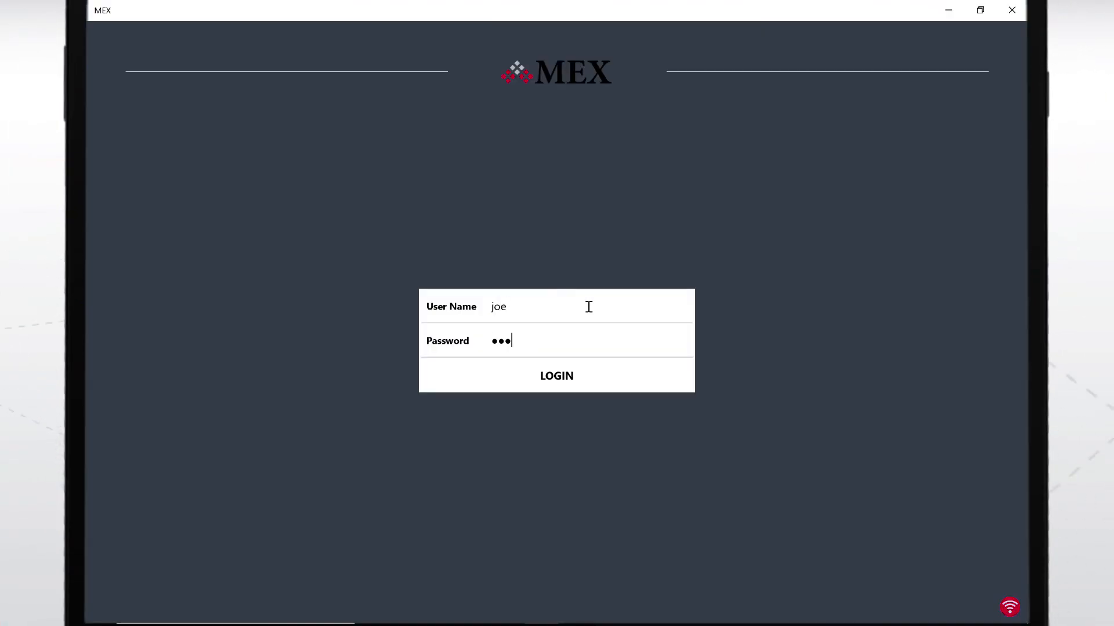
{"action": "left_click", "coordinate": [564, 366]}
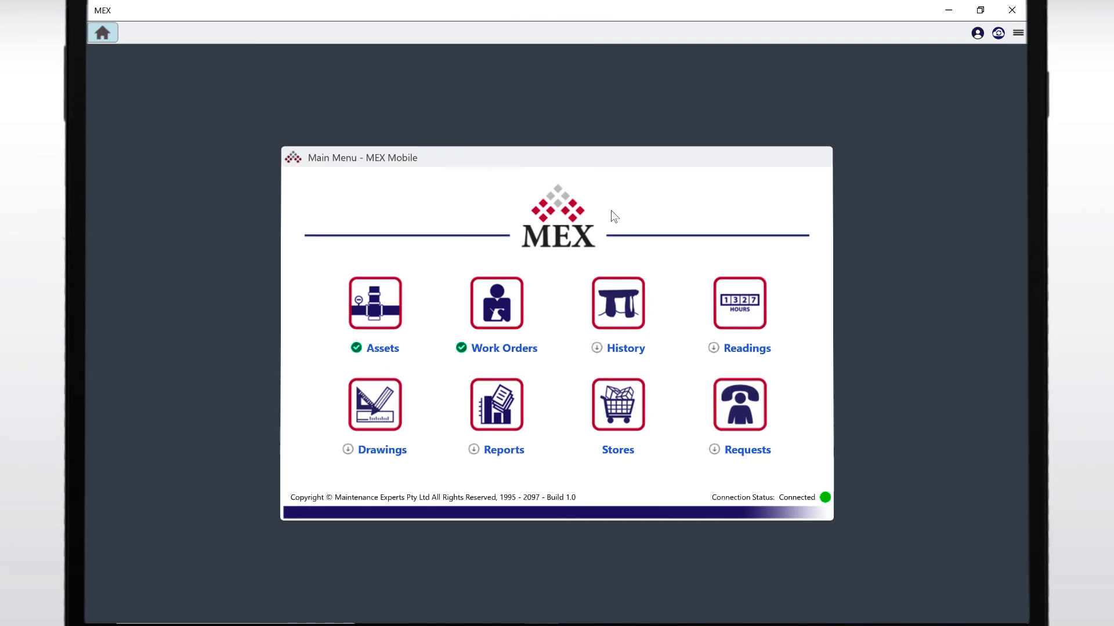
{"action": "left_click", "coordinate": [498, 306]}
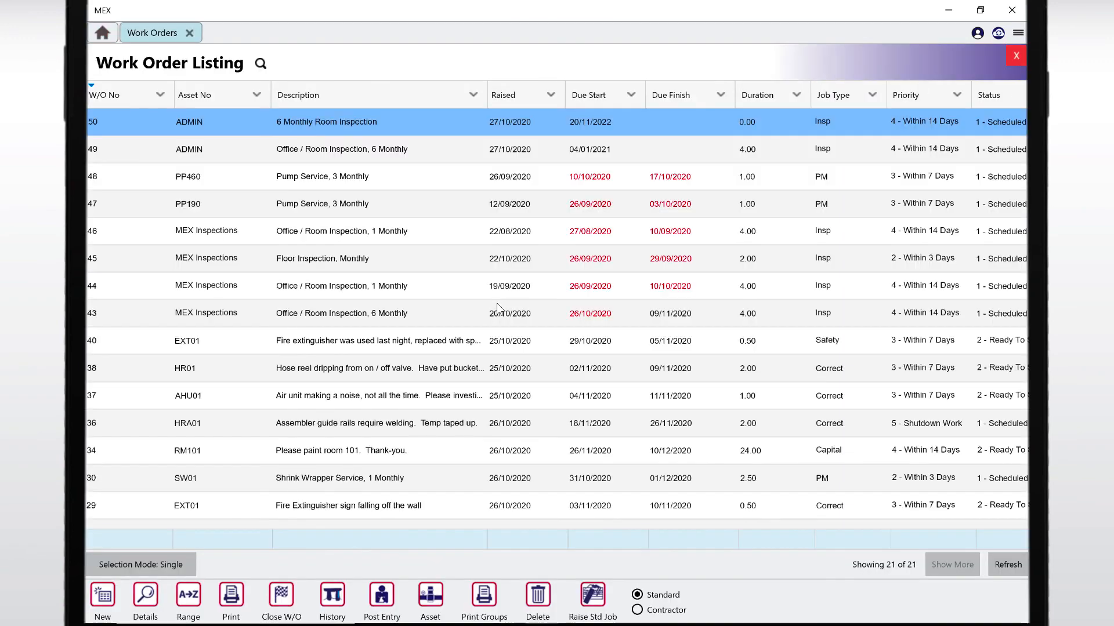
{"action": "double_click", "coordinate": [249, 177]}
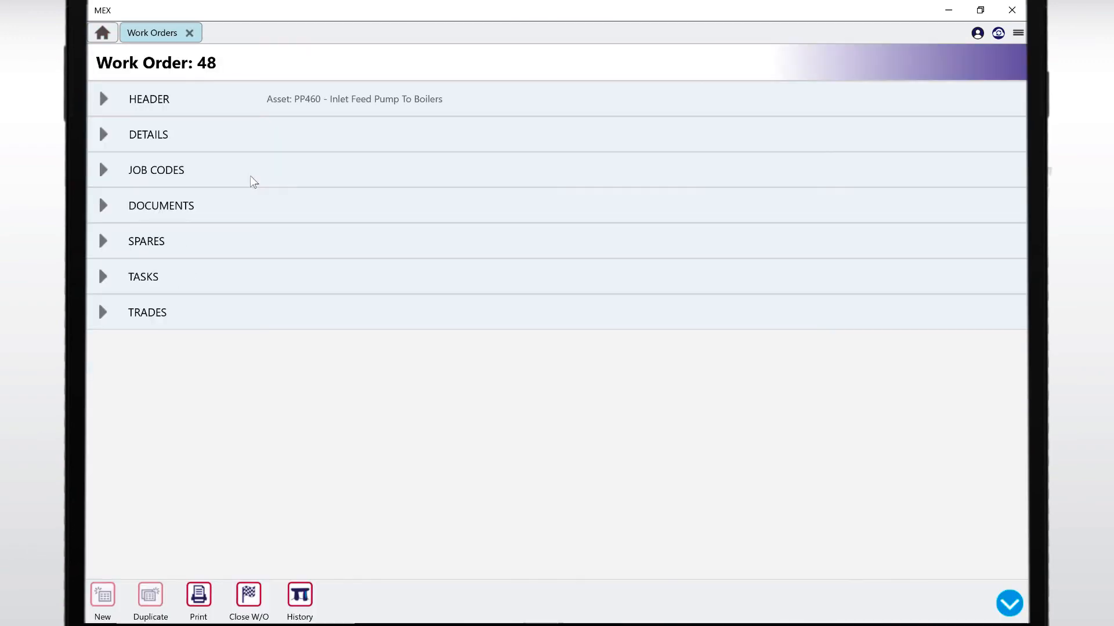
Expand the Details section and check the form for the applied restrictions, renamed label and custom fields.
{"action": "left_click", "coordinate": [104, 348]}
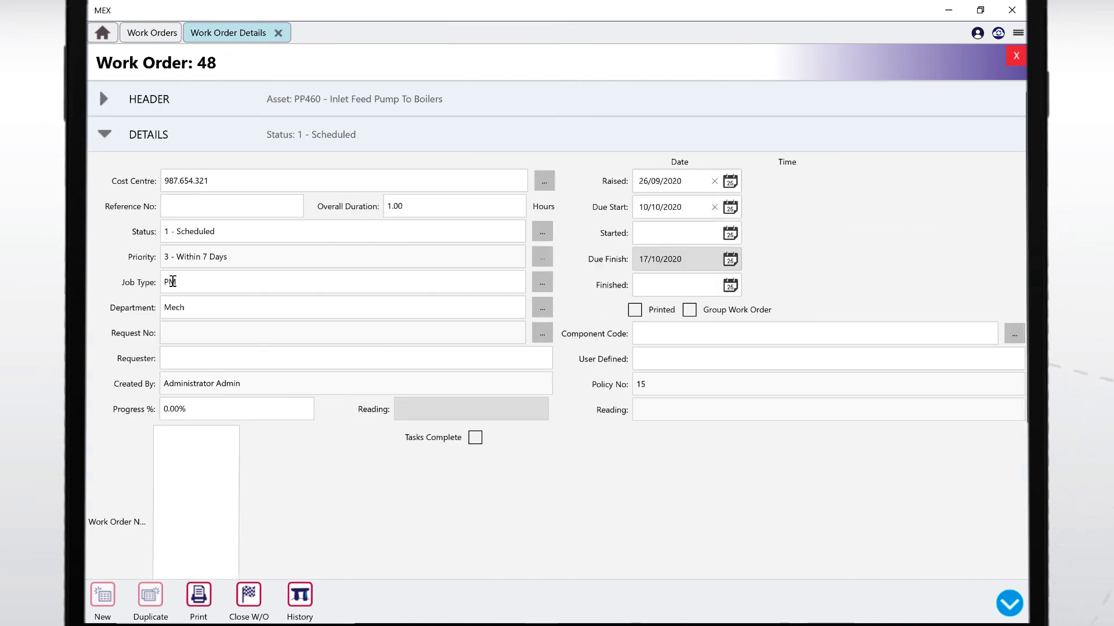
{"action": "scroll", "coordinate": [172, 311], "scroll_direction": "down", "scroll_amount": 4}
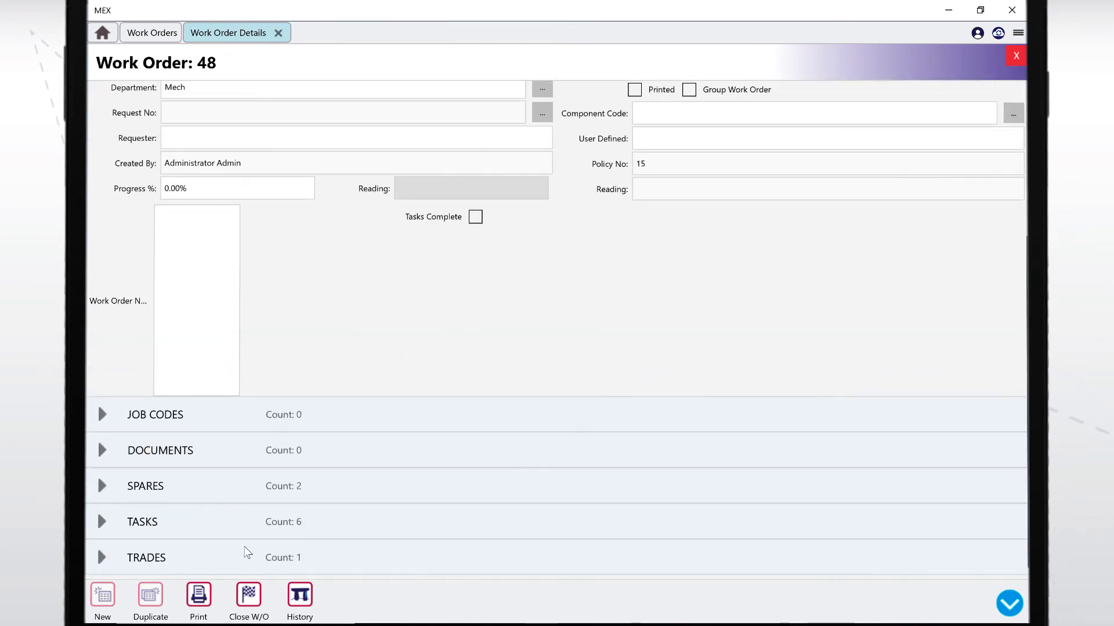
{"action": "scroll", "coordinate": [251, 532], "scroll_direction": "up", "scroll_amount": 3}
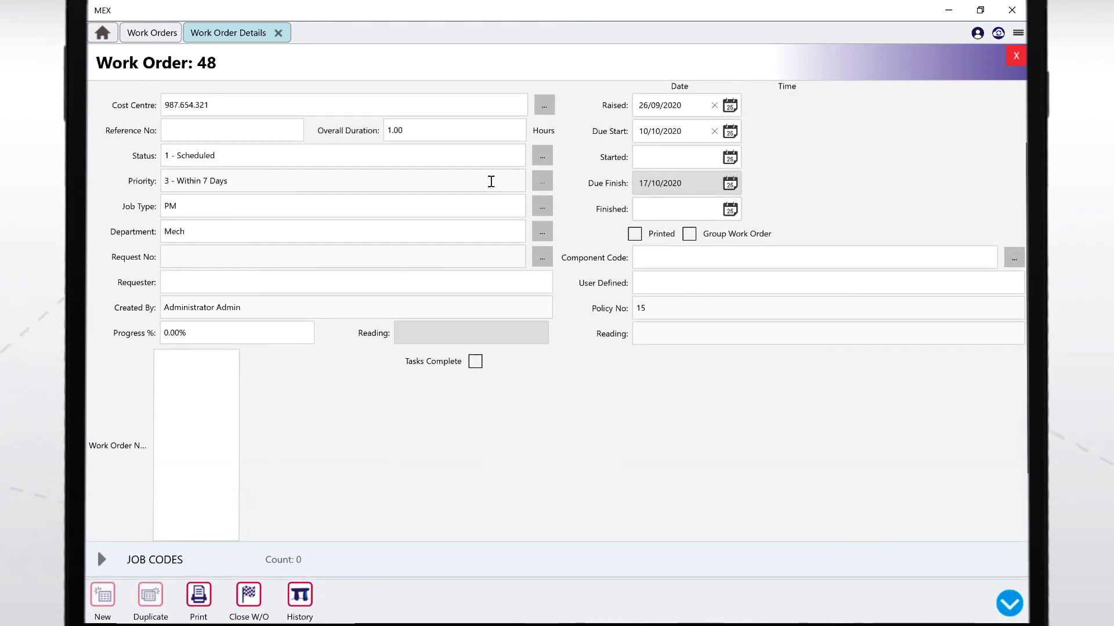